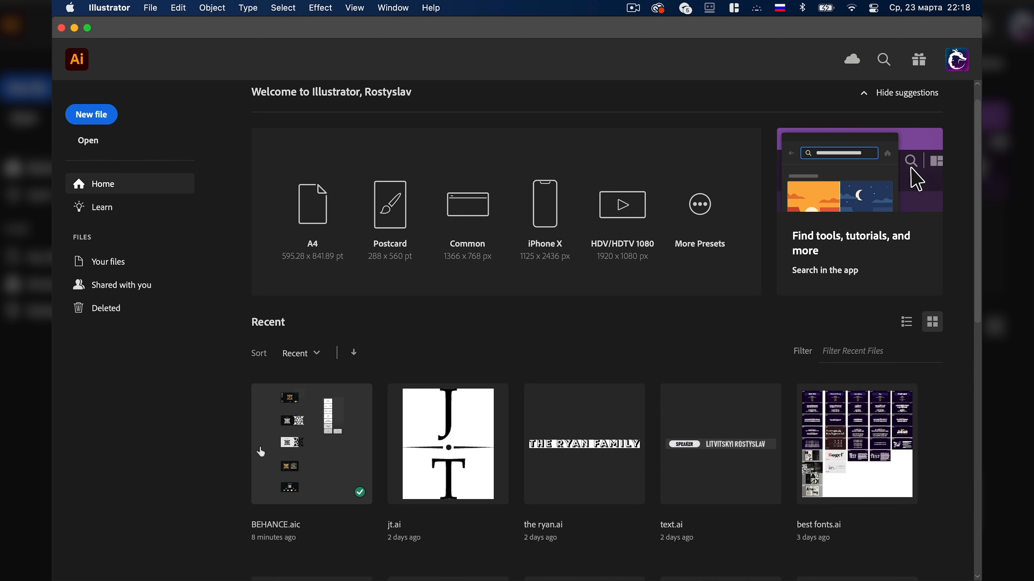
Create a 2000 x 2000 px document with RGB color mode and Screen (72 ppi) raster effects.
click(87, 116)
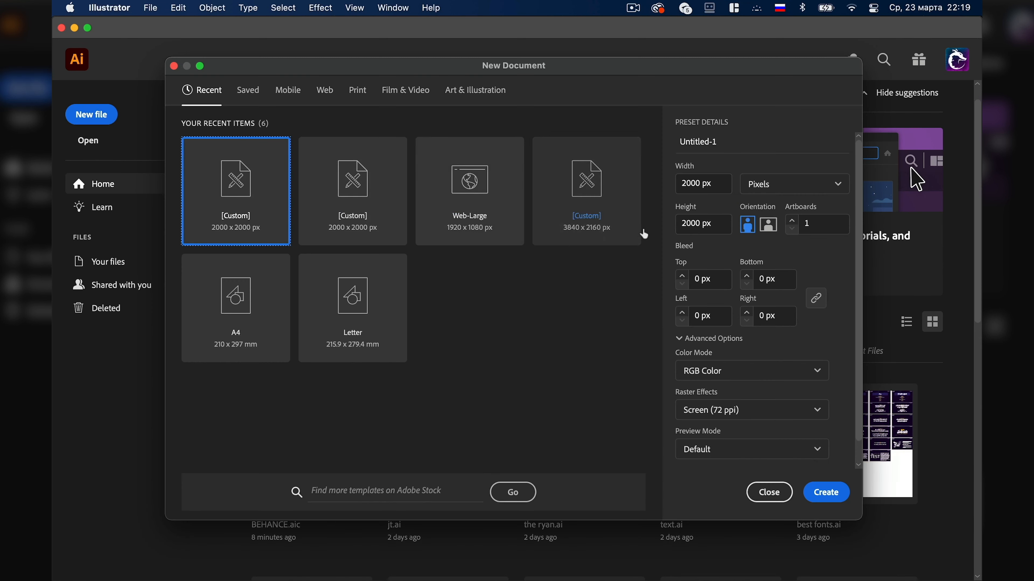
click(719, 186)
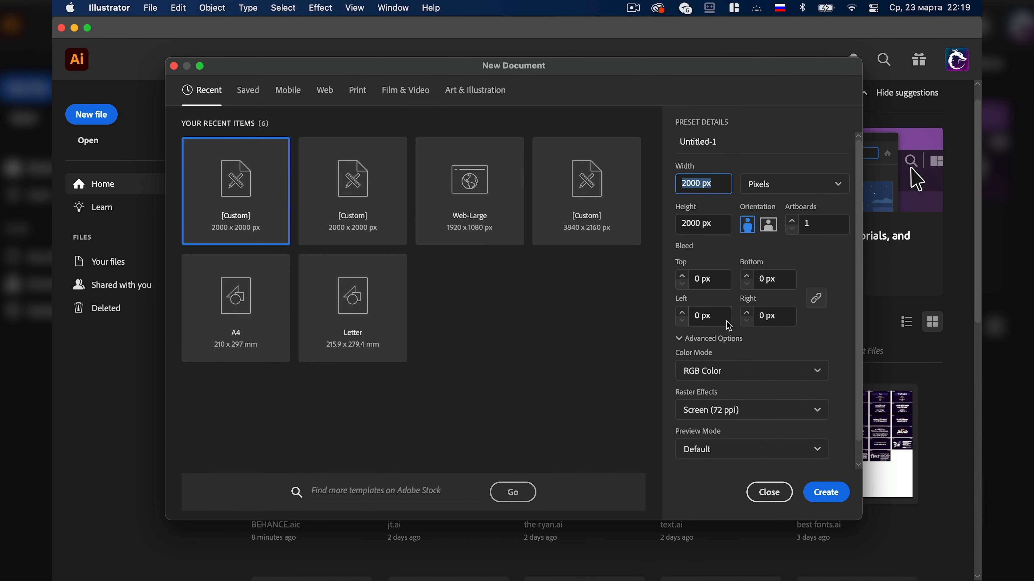
click(749, 376)
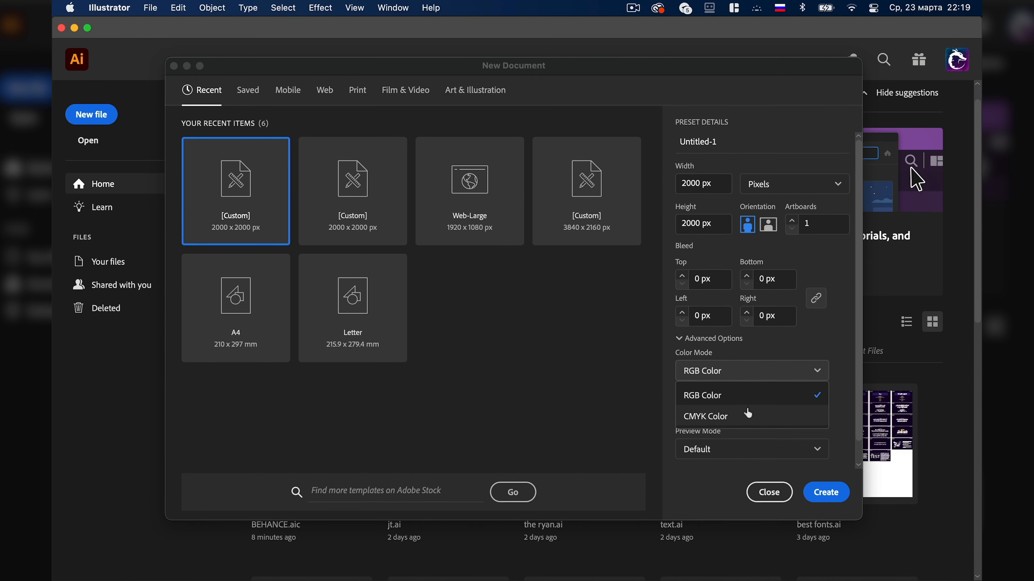
click(744, 395)
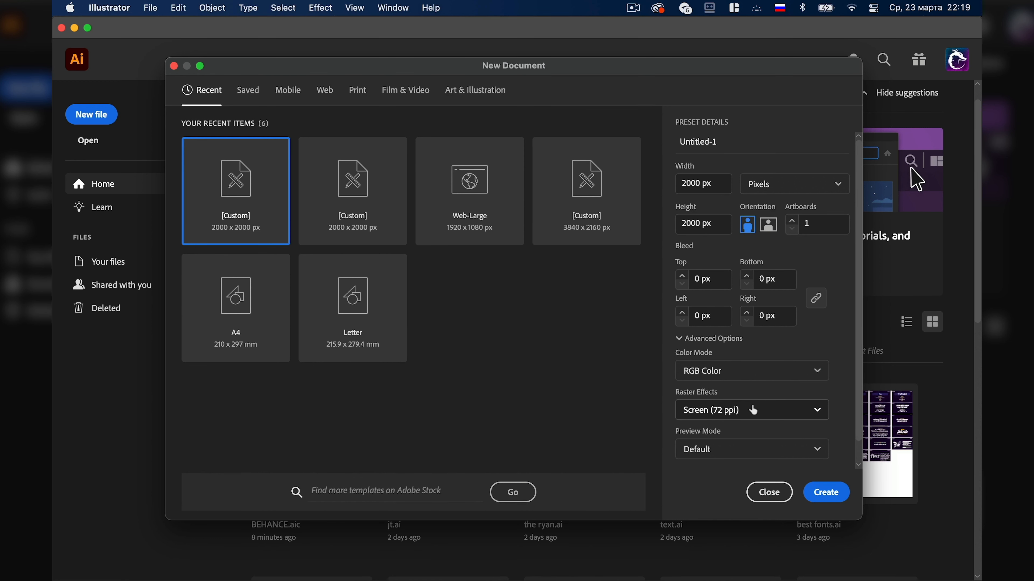
click(753, 411)
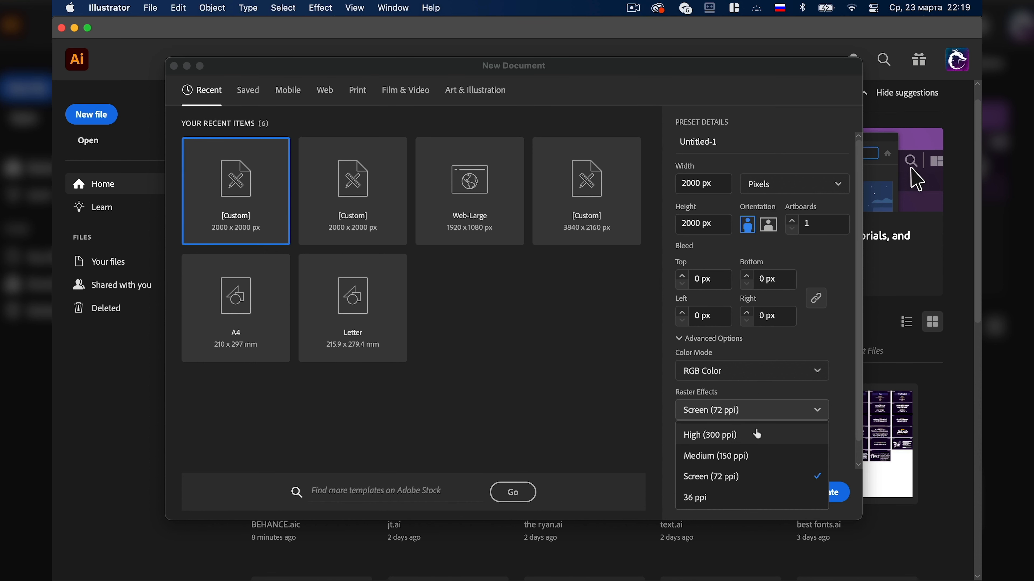
click(750, 413)
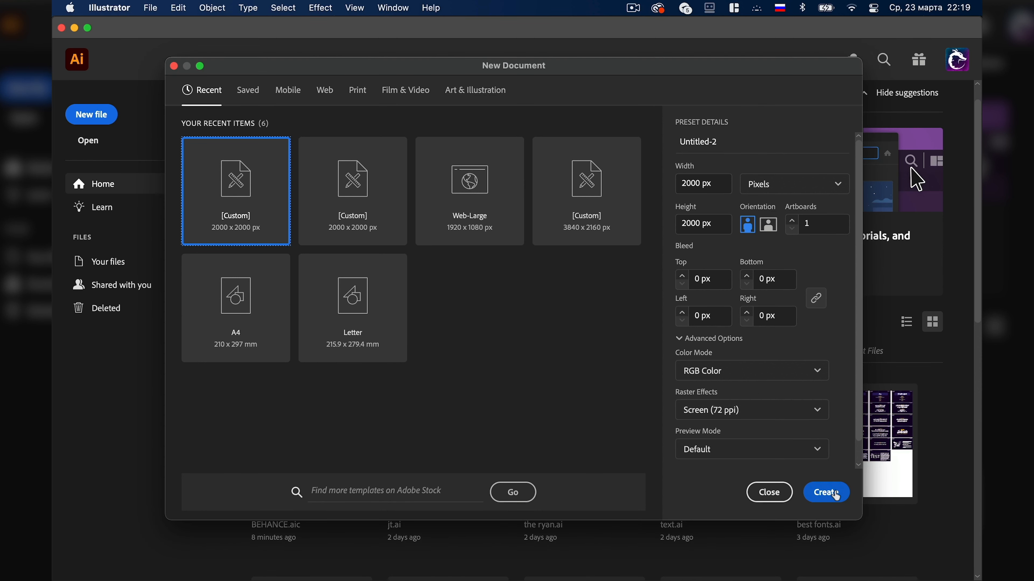
click(826, 493)
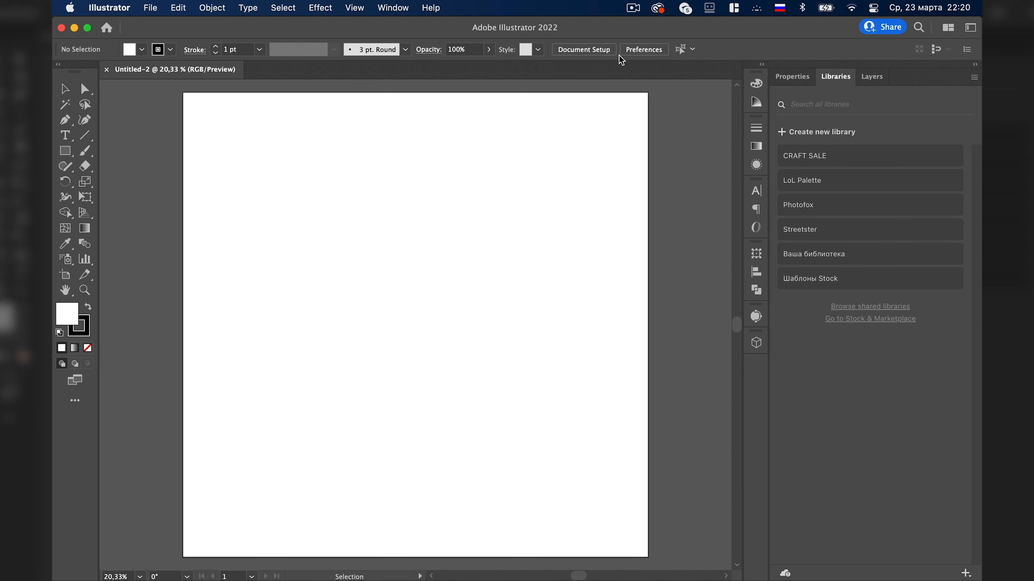
Switch to the Layout workspace and show the document grid.
click(970, 29)
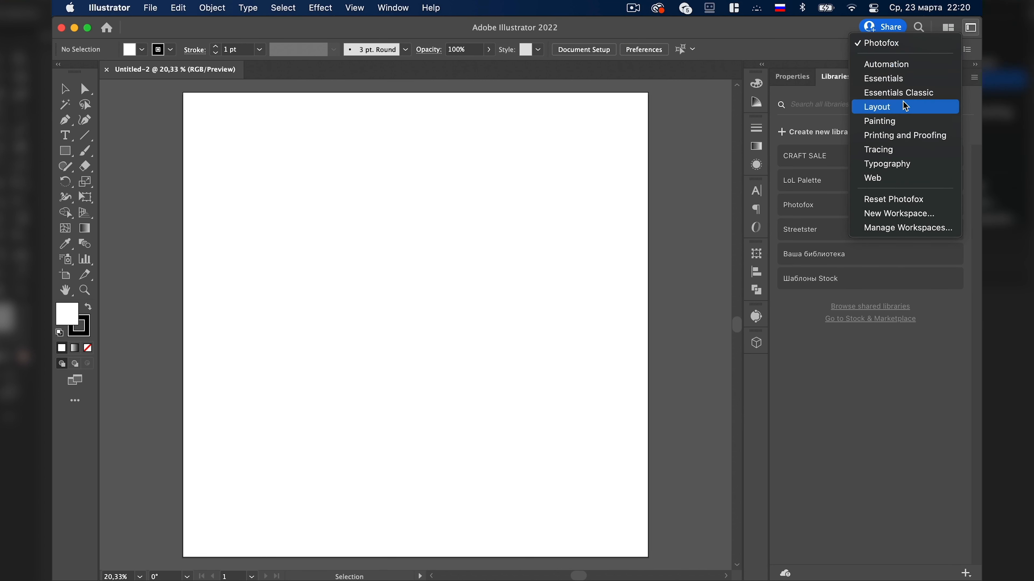
click(868, 98)
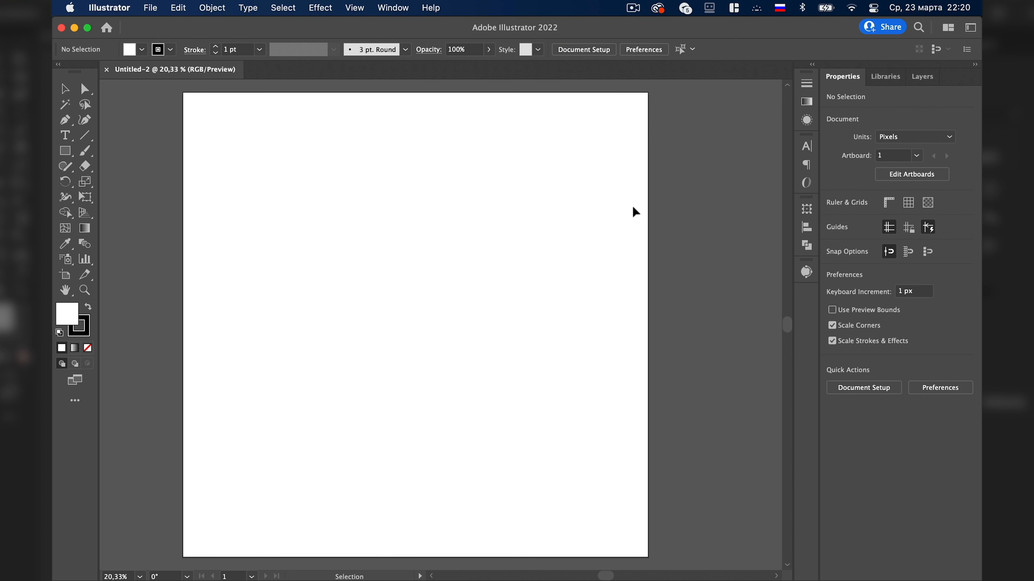
click(355, 12)
scroll(426, 502, down, 3)
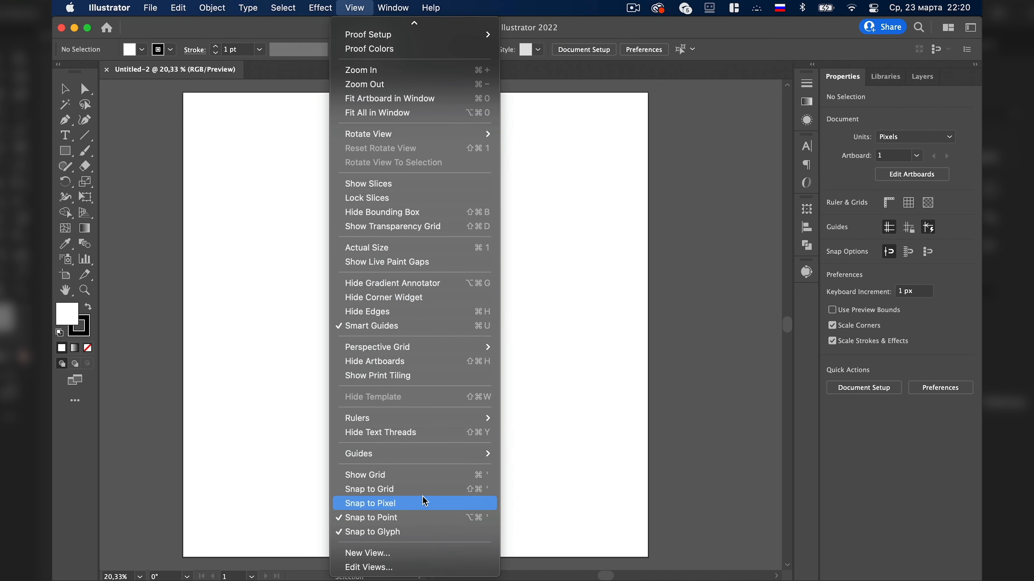
click(365, 475)
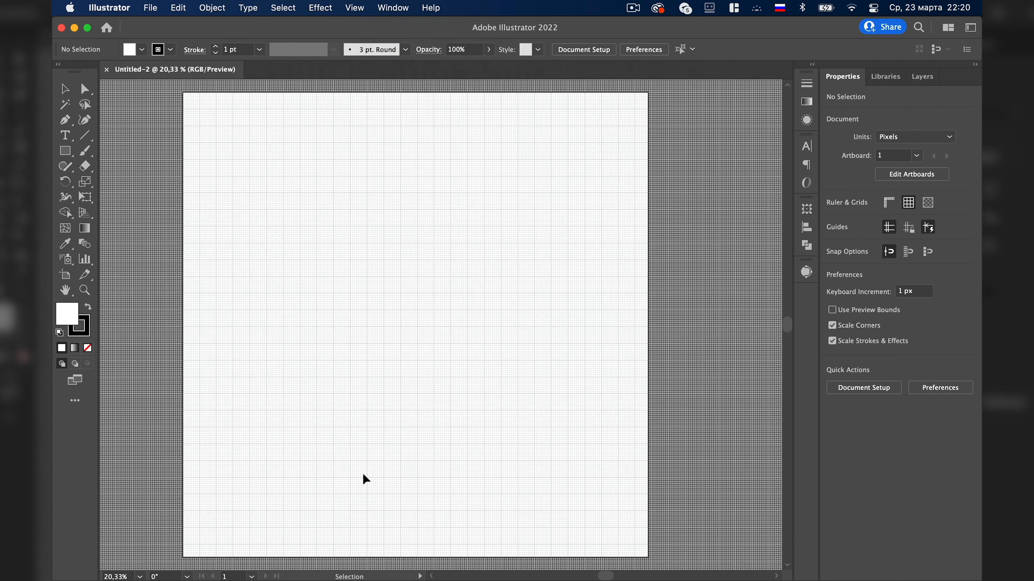
Set the grid spacing in the Guides & Grid preferences to a gridline every 36 px.
click(108, 9)
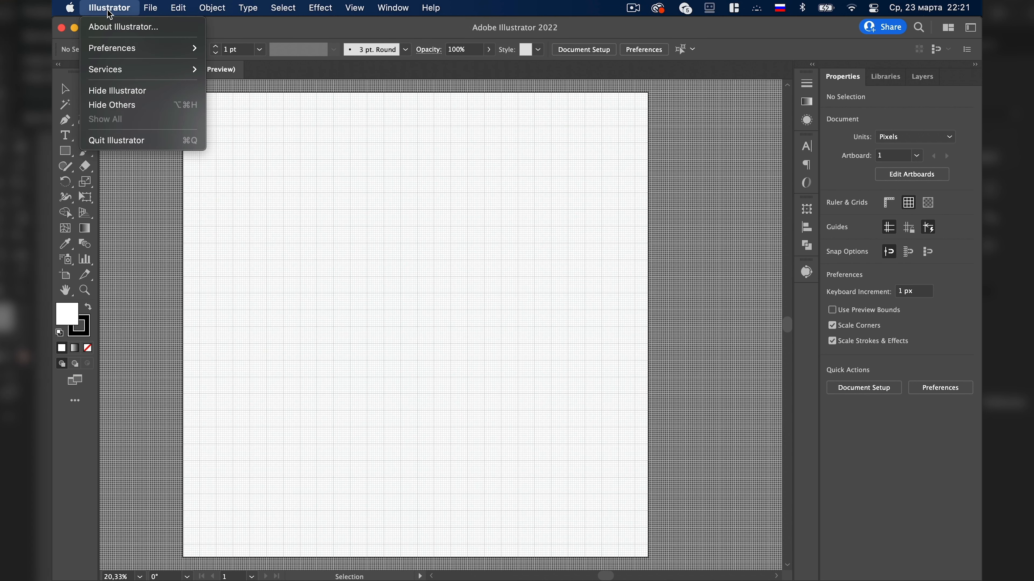
mouse_move(117, 55)
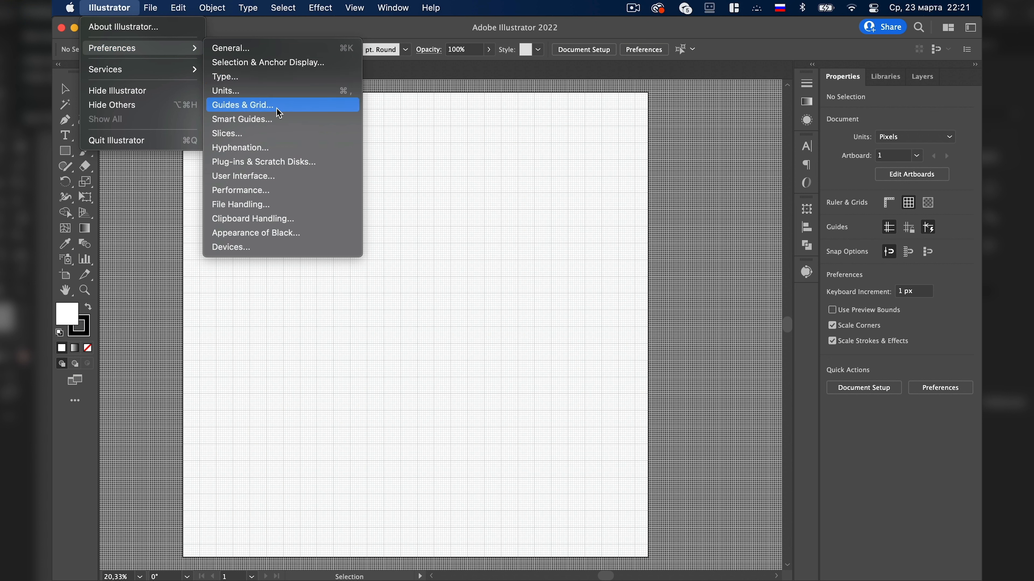
mouse_move(173, 5)
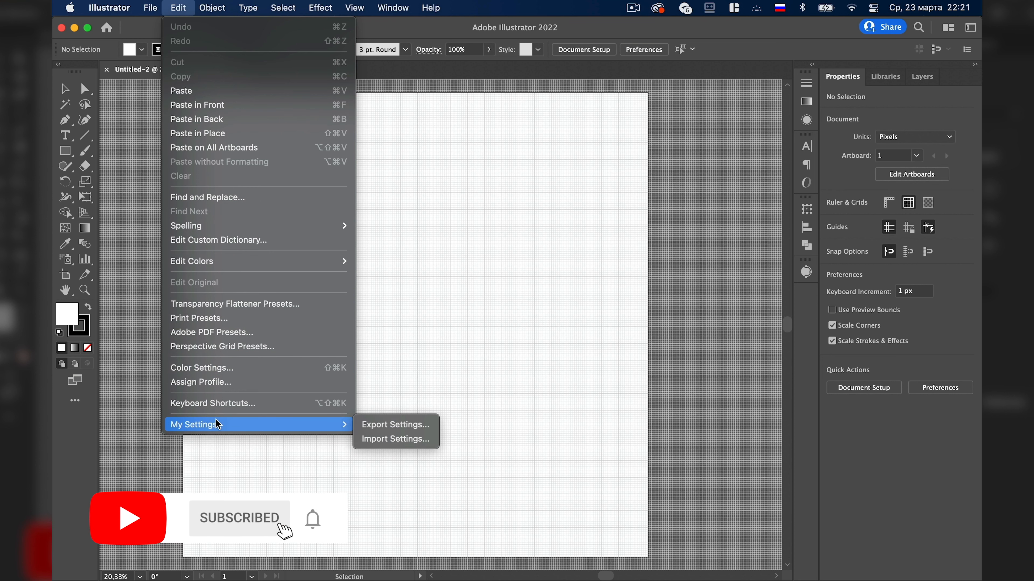
mouse_move(109, 8)
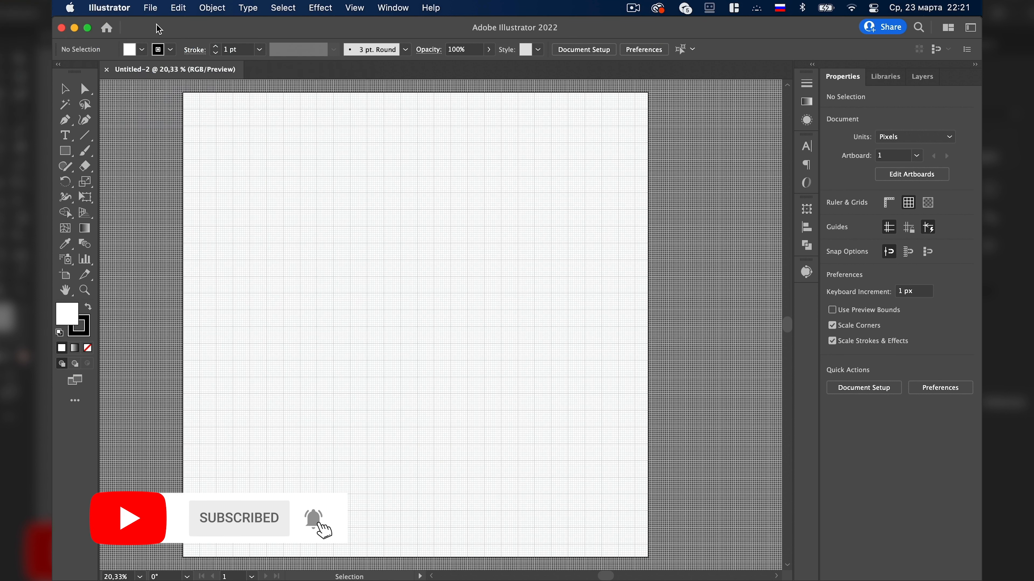
click(109, 7)
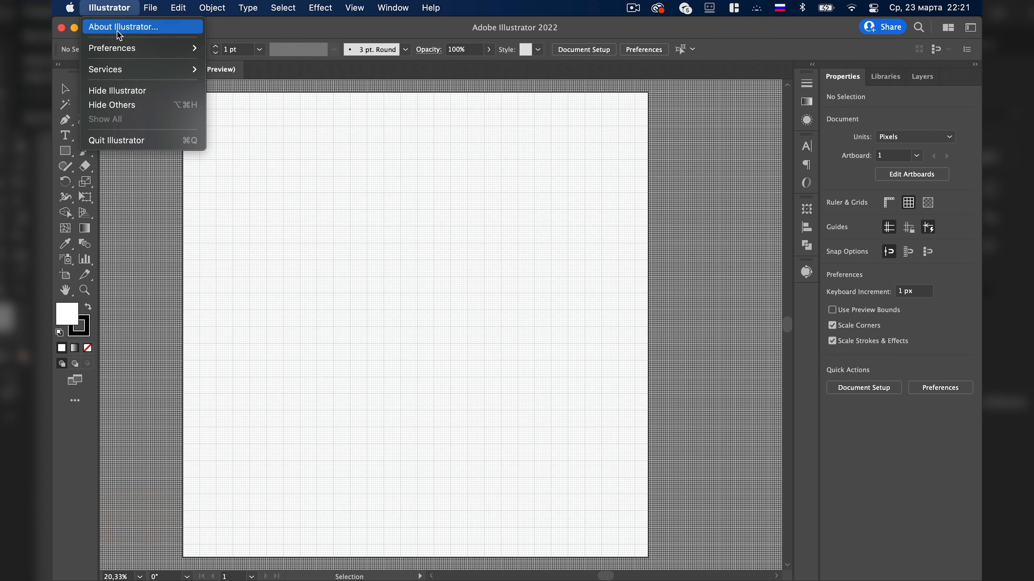
click(260, 106)
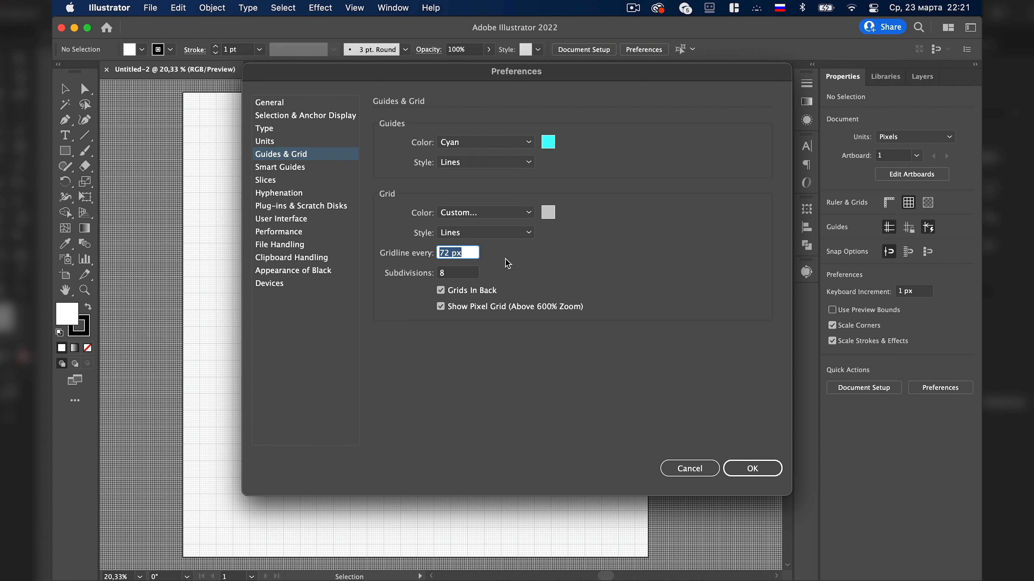
text(36)
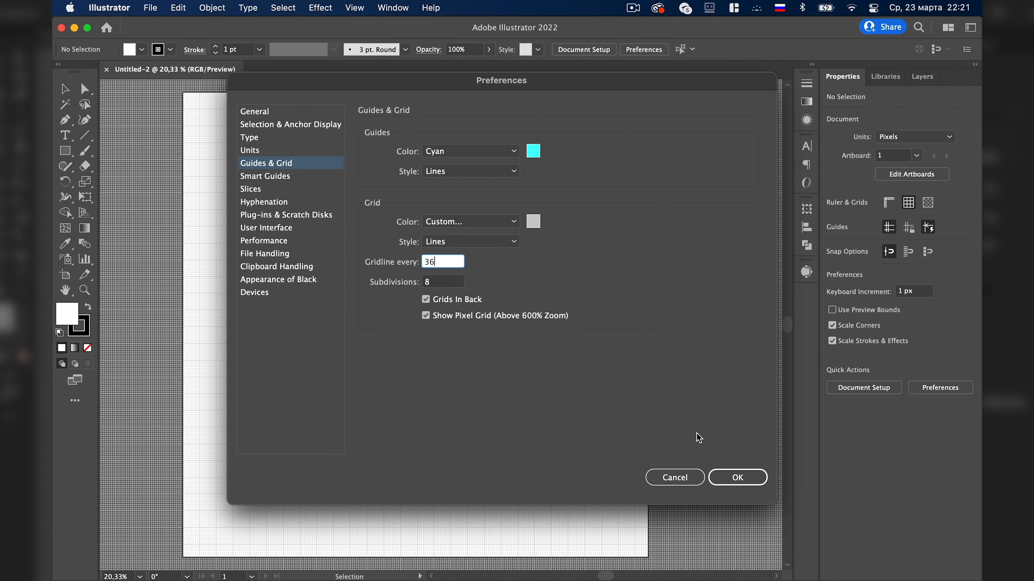
click(732, 478)
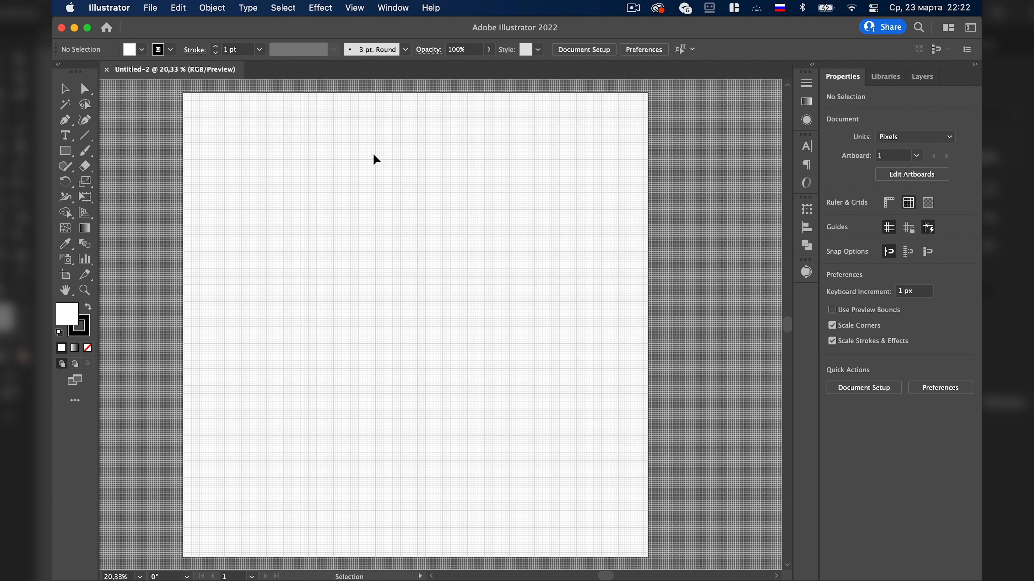
Enable Snap to Grid for the document.
click(352, 9)
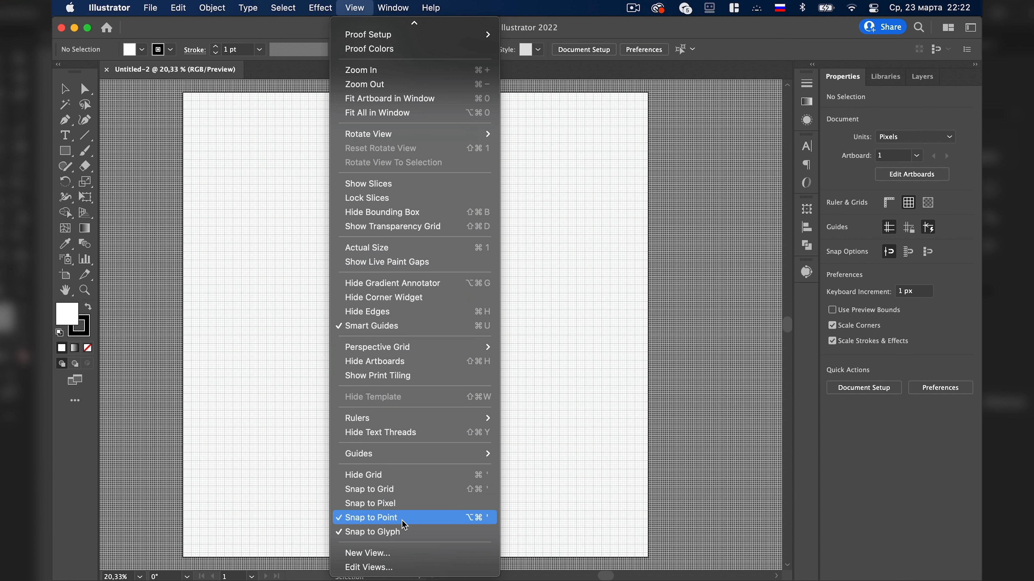
click(377, 493)
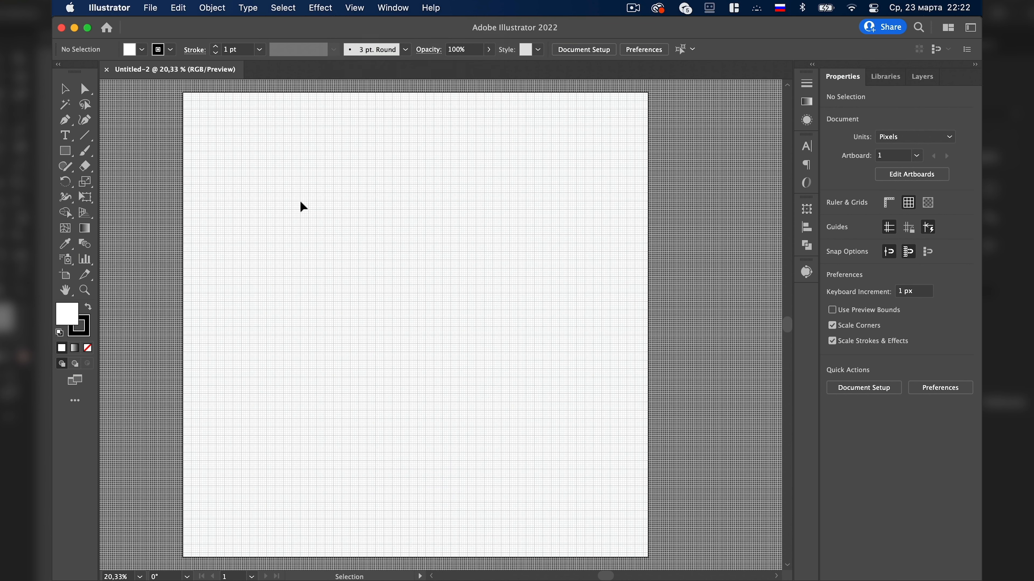
Try out grid snapping by drawing a test rectangle on the artboard and moving it.
scroll(302, 204, up, 3)
key(m)
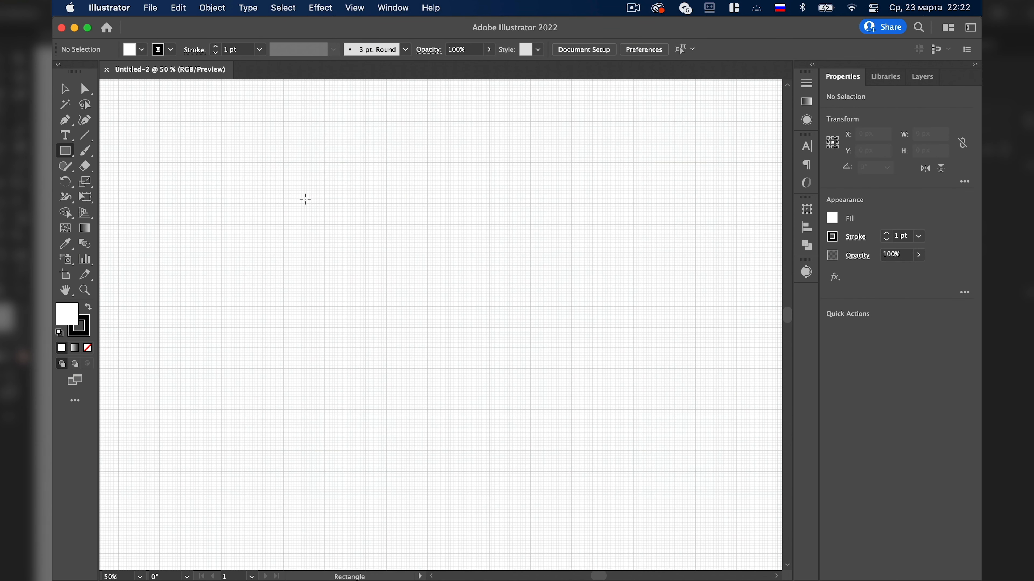
drag(306, 186, 417, 327)
scroll(320, 197, up, 6)
key(v)
mouse_move(489, 410)
mouse_down()
mouse_move(377, 305)
mouse_move(447, 348)
mouse_up()
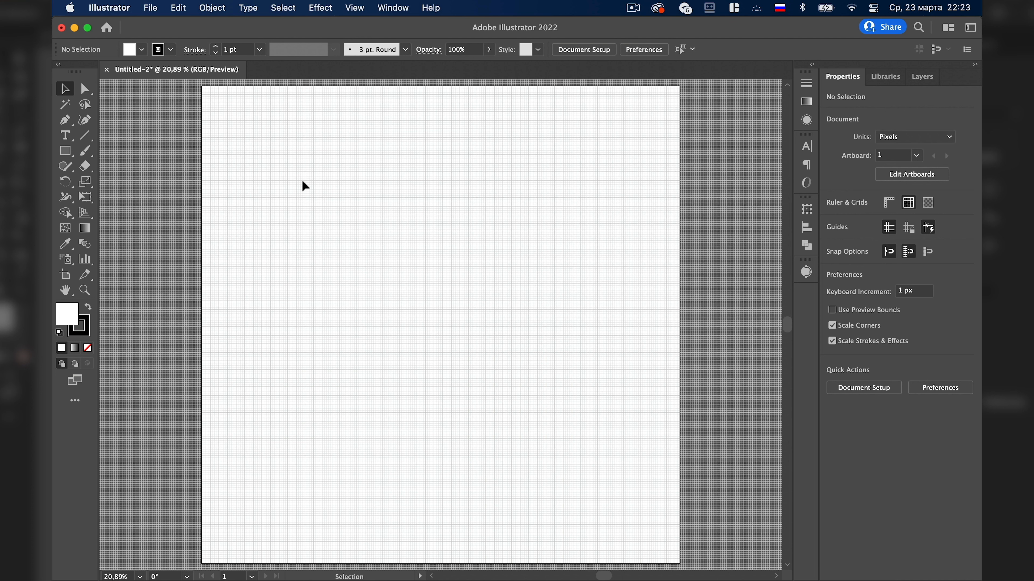
Draw a 72 px circle snapped to the grid, with no fill and a black stroke.
scroll(324, 159, up, 7)
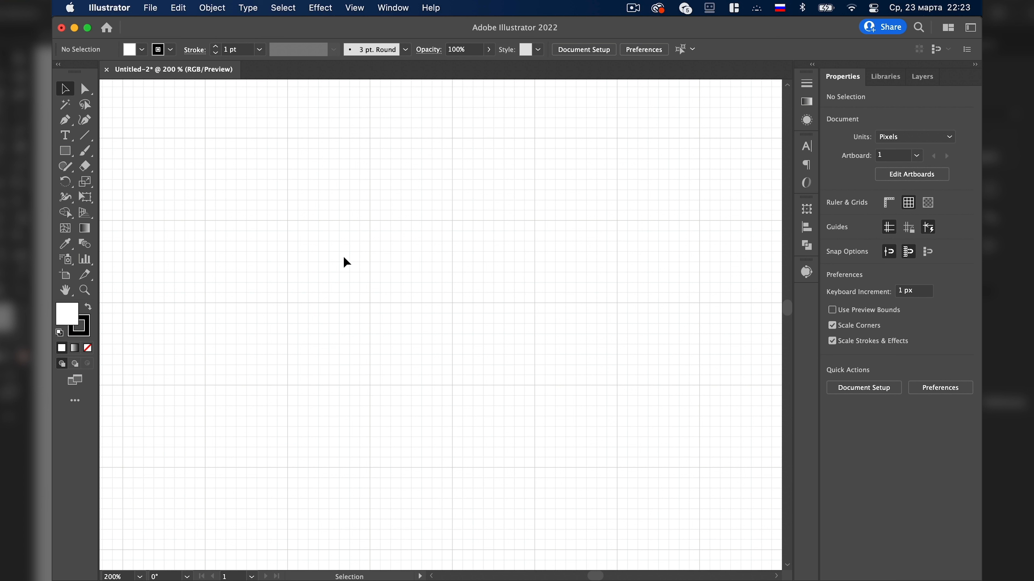
key(l)
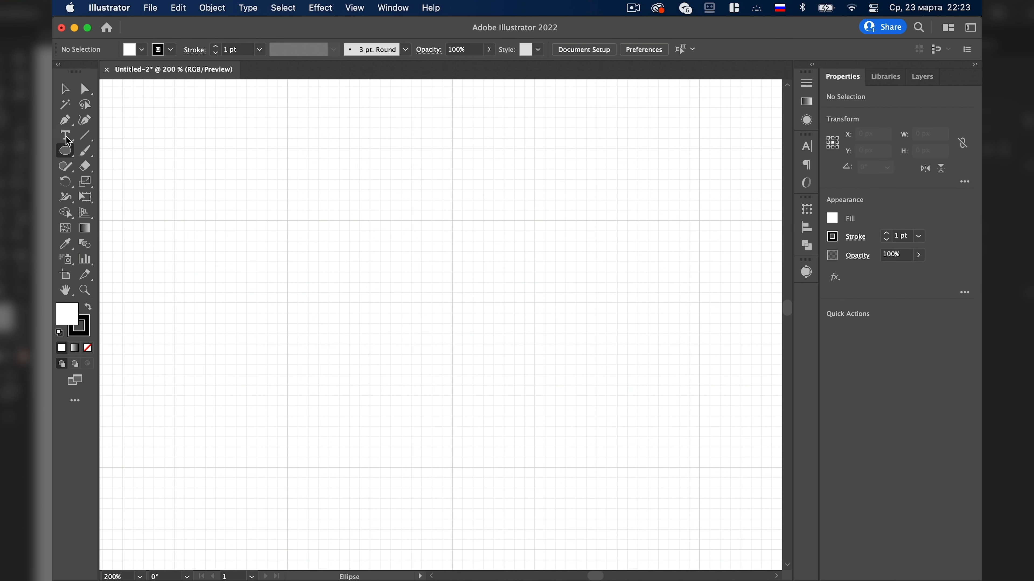
click(141, 52)
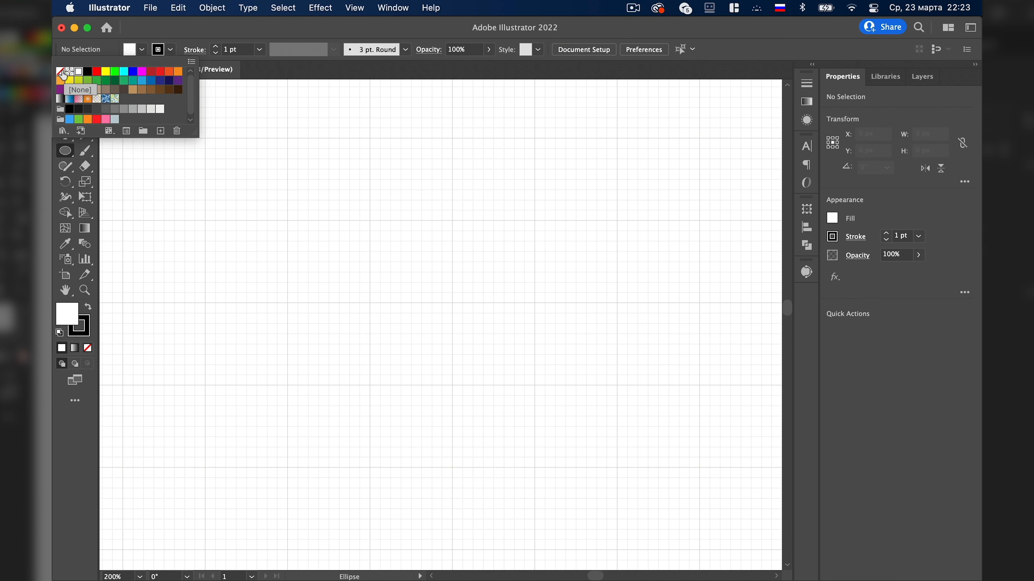
click(61, 73)
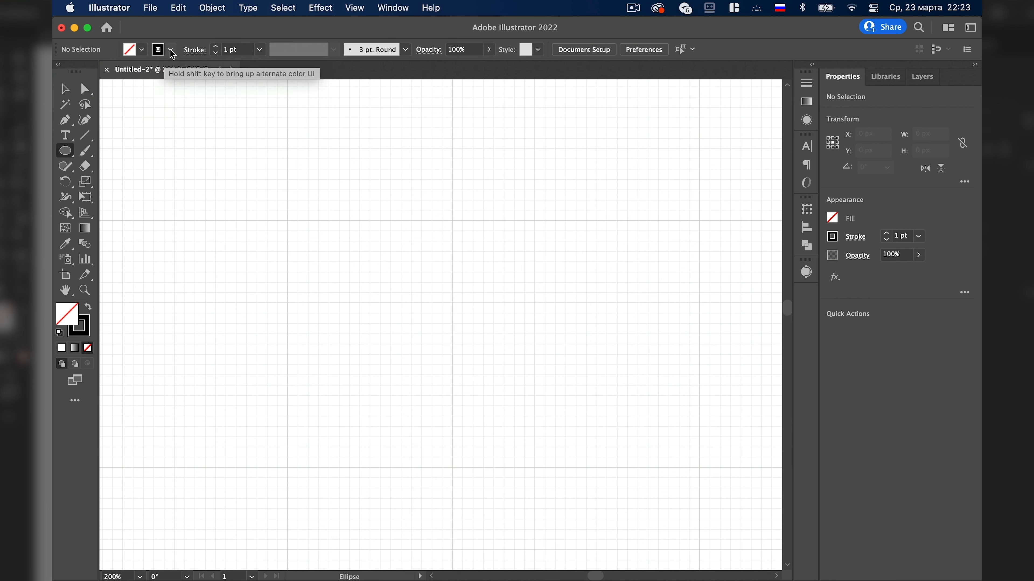
click(166, 53)
click(208, 32)
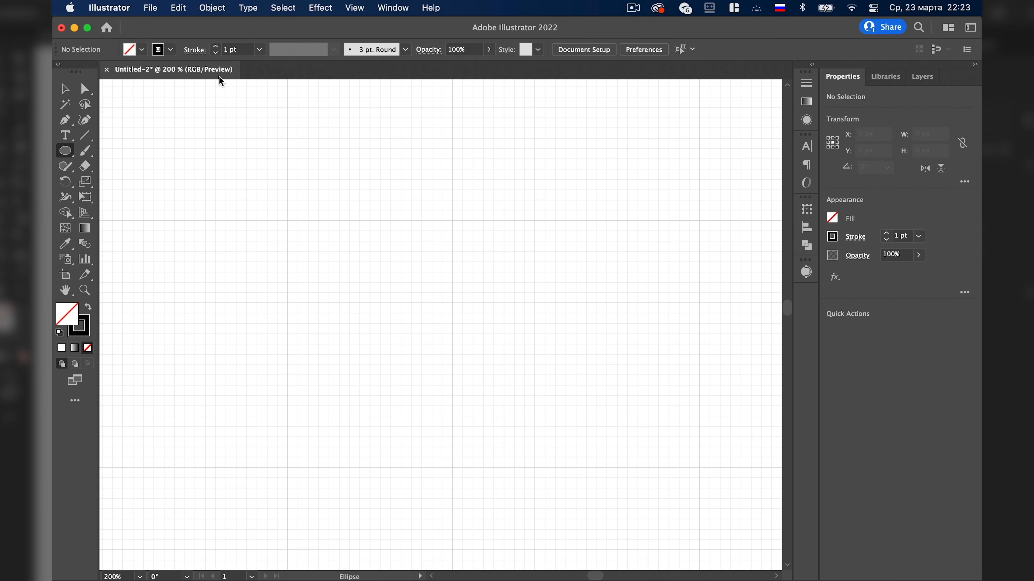
key(super+1)
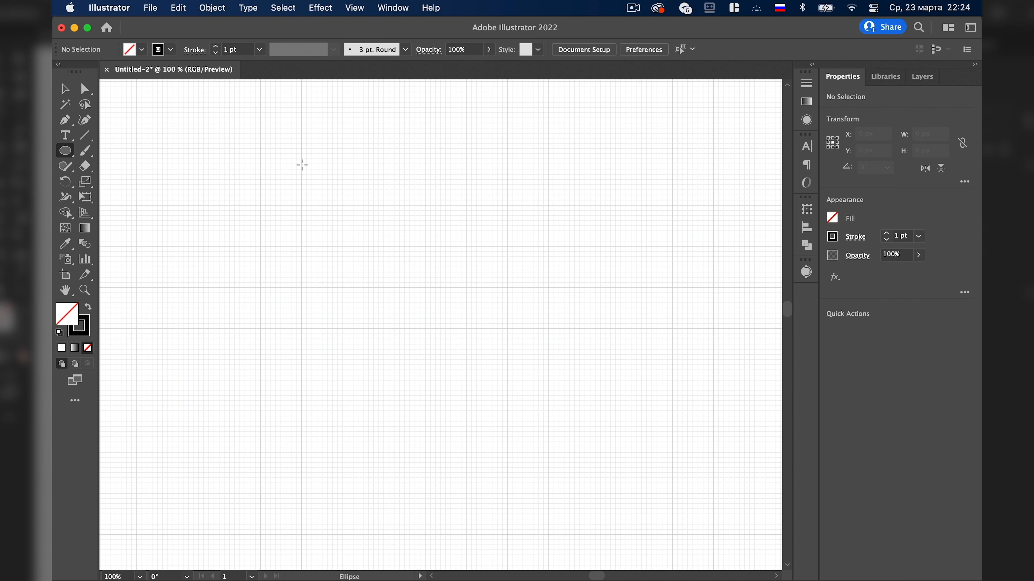
drag(303, 165, 385, 240)
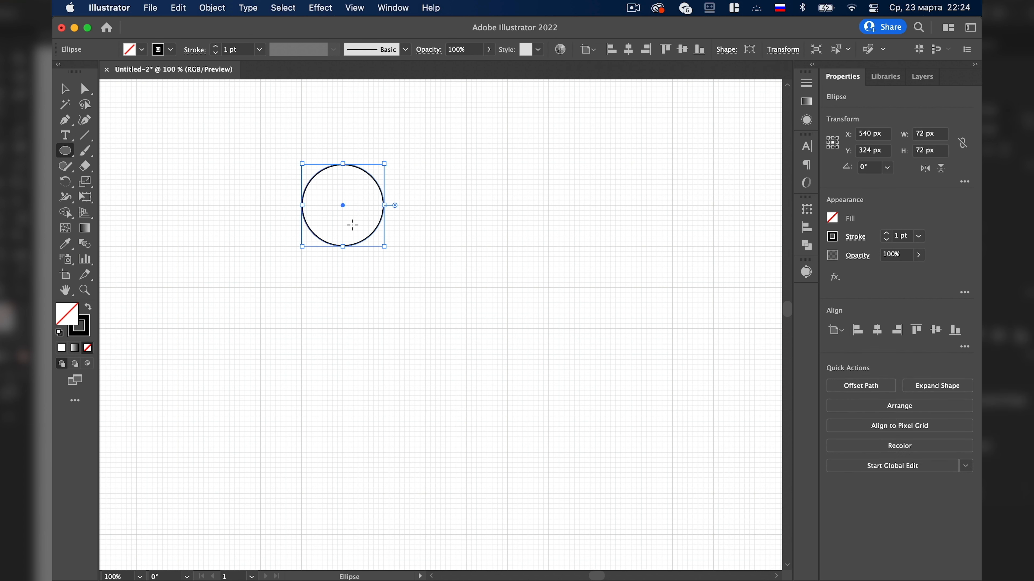
Make an enlarged concentric copy of the circle, 144 px in diameter, and set its stroke to 1 pt.
click(67, 88)
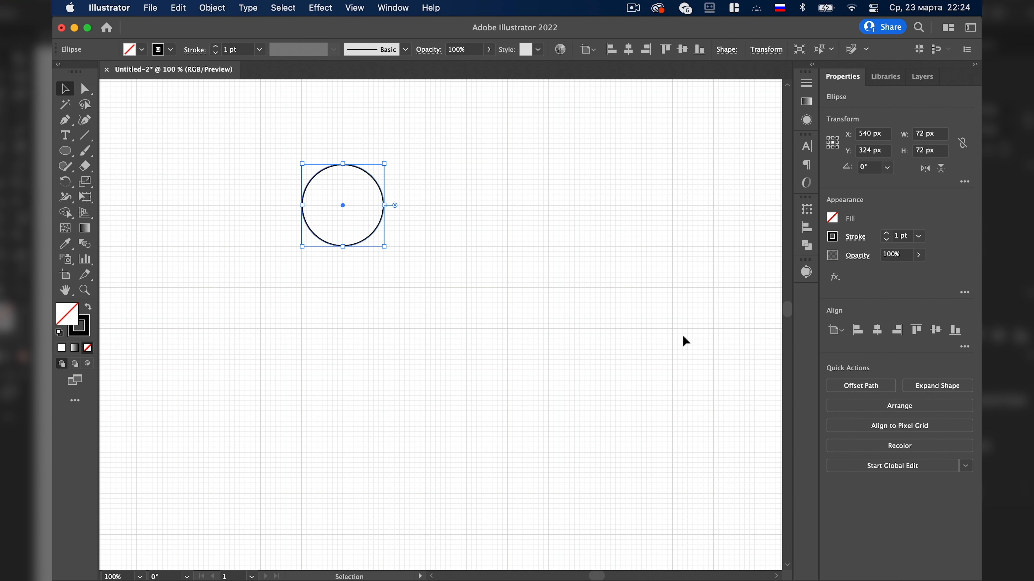
key(a)
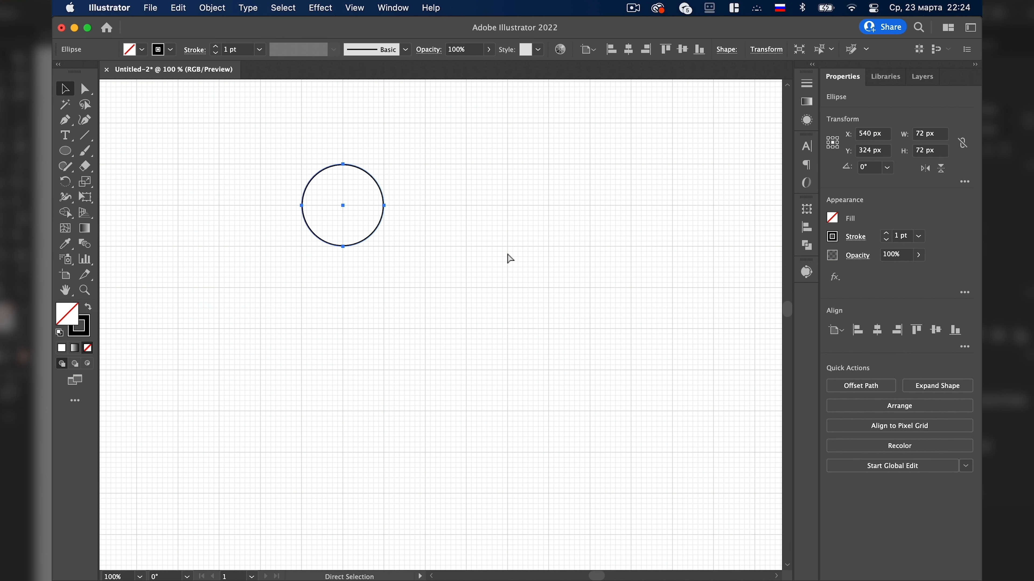
key(v)
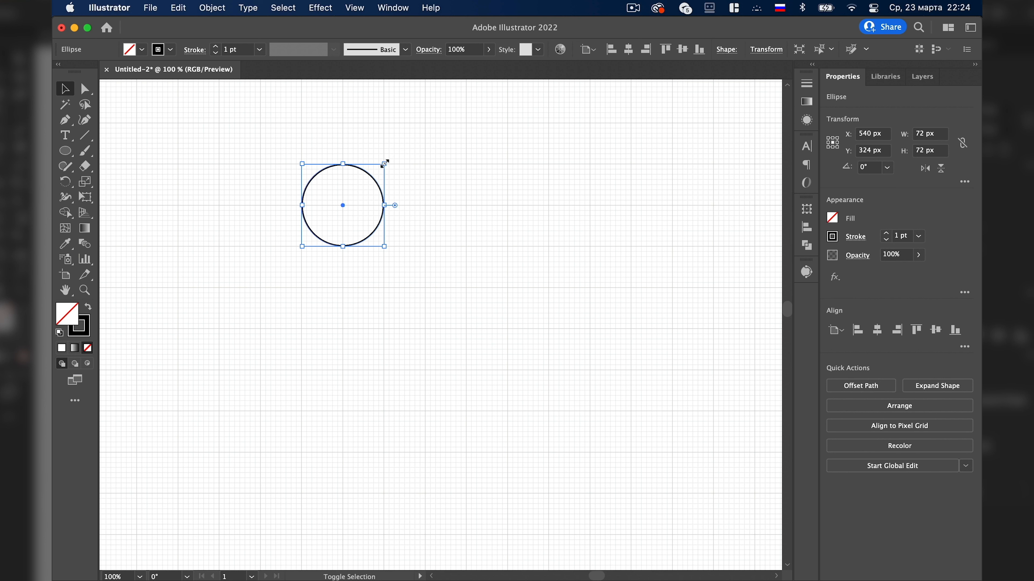
drag(385, 163, 426, 121)
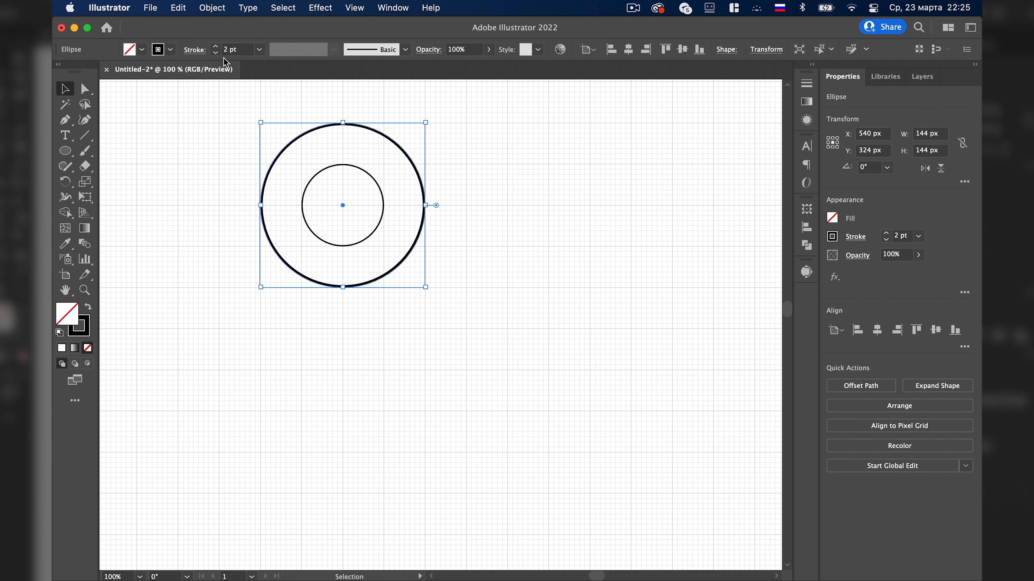
click(215, 53)
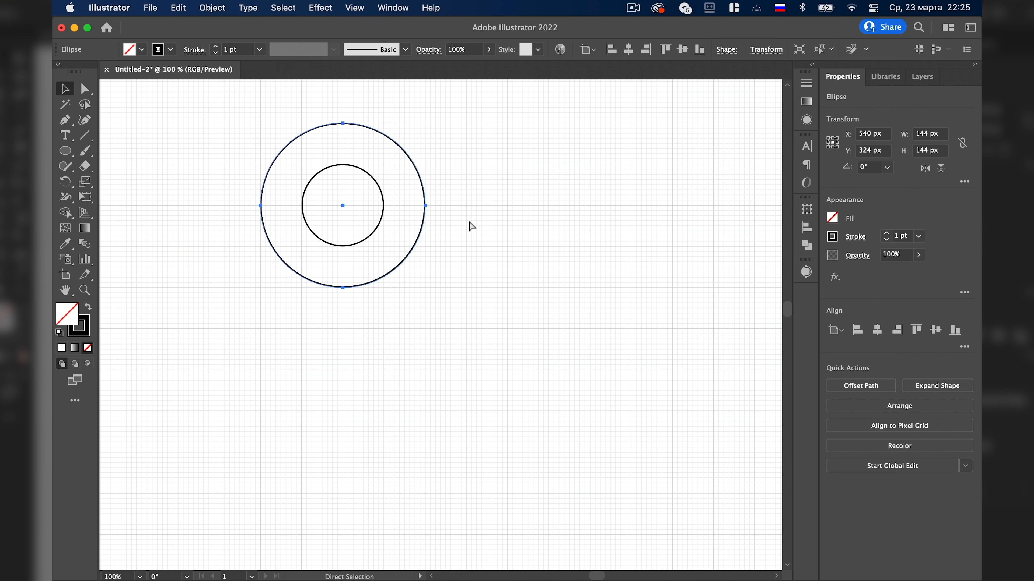
Make two more enlarged concentric copies of the circle, 216 px and 288 px in diameter.
mouse_move(425, 289)
mouse_down()
mouse_move(468, 316)
mouse_move(508, 370)
mouse_up()
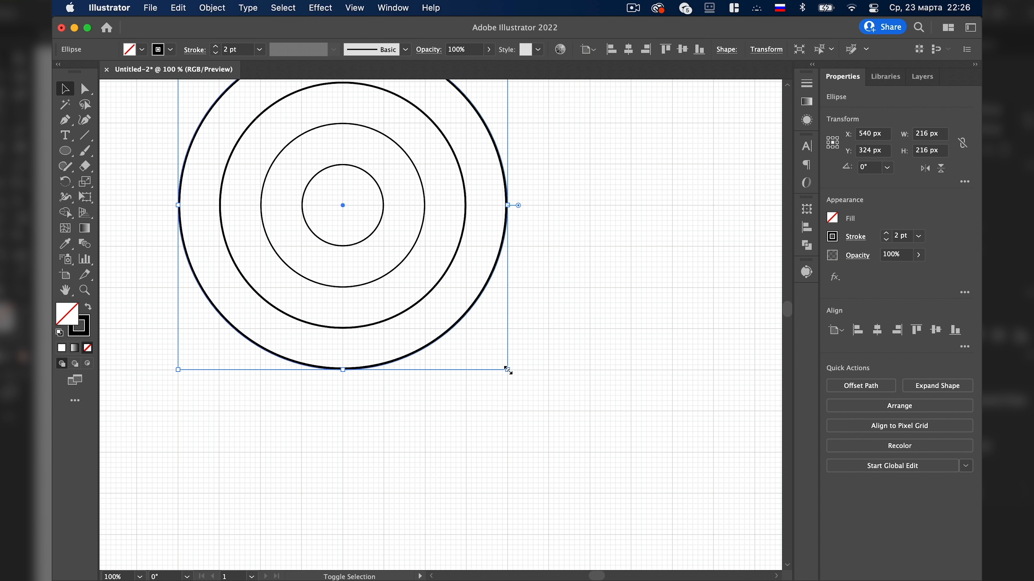
scroll(515, 329, down, 1)
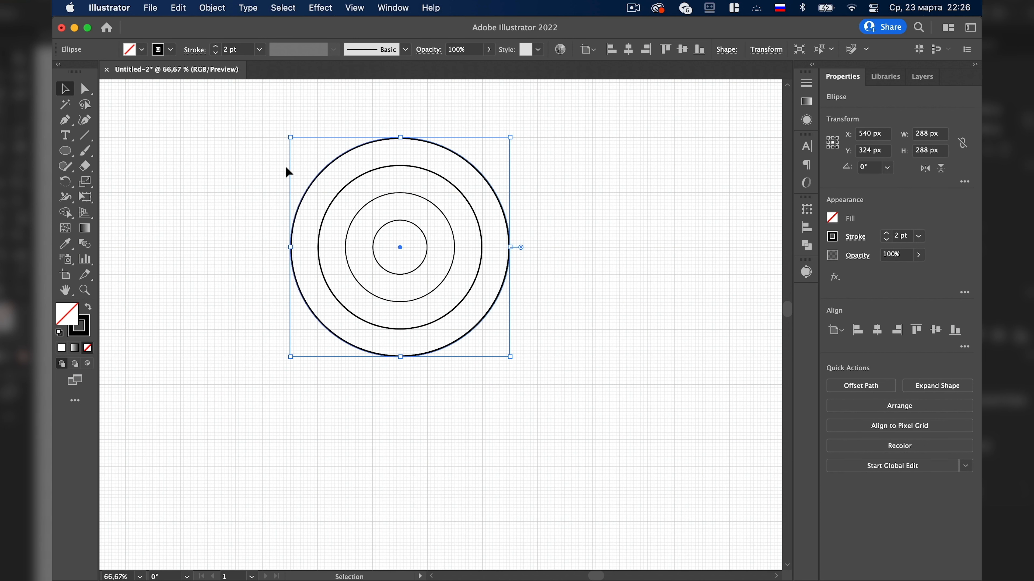
drag(257, 142, 409, 334)
click(238, 162)
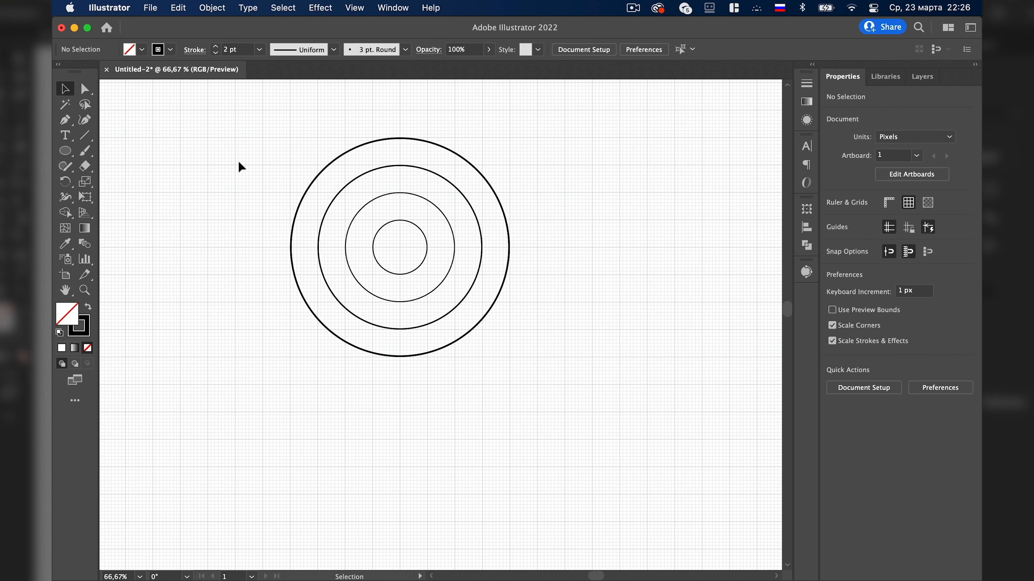
Set the stroke of all four concentric circles to 1 pt.
drag(238, 162, 465, 390)
click(235, 49)
text(1)
key(Return)
click(247, 215)
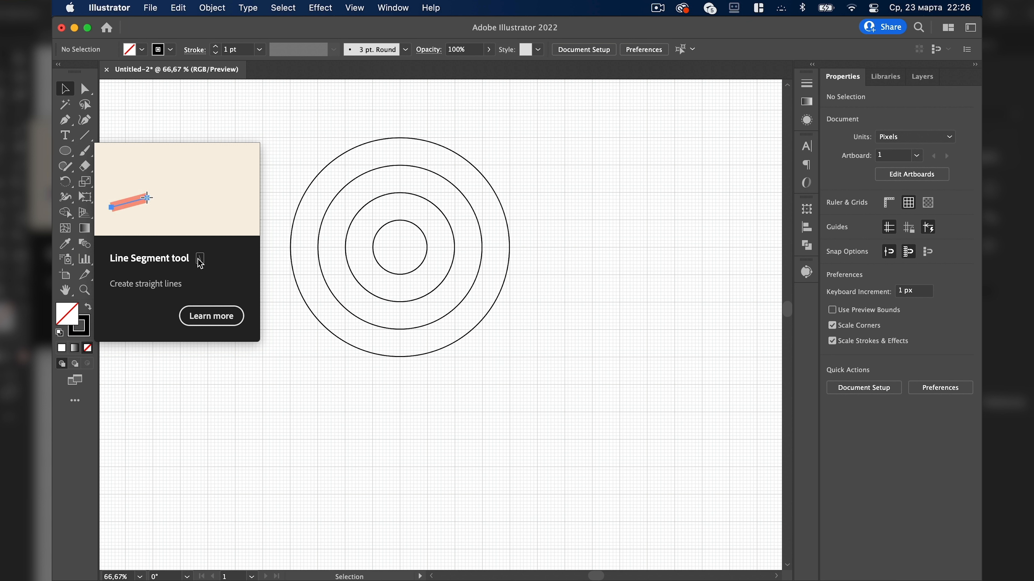
Draw a 288 px vertical line tangent to the outer circle's left side, spanning the circle's full height.
click(84, 136)
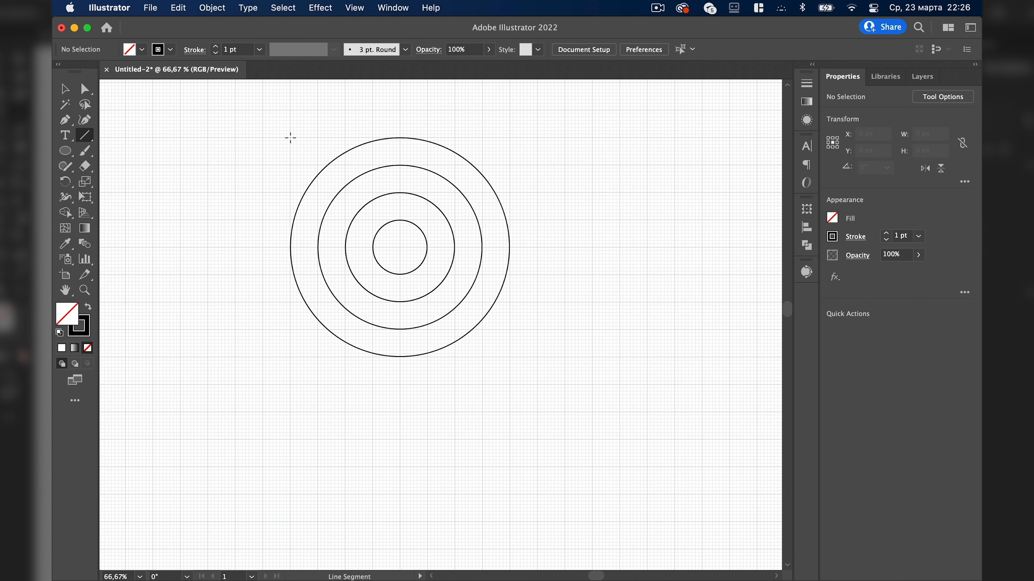
drag(290, 137, 295, 355)
key(shift)
scroll(270, 176, up, 3)
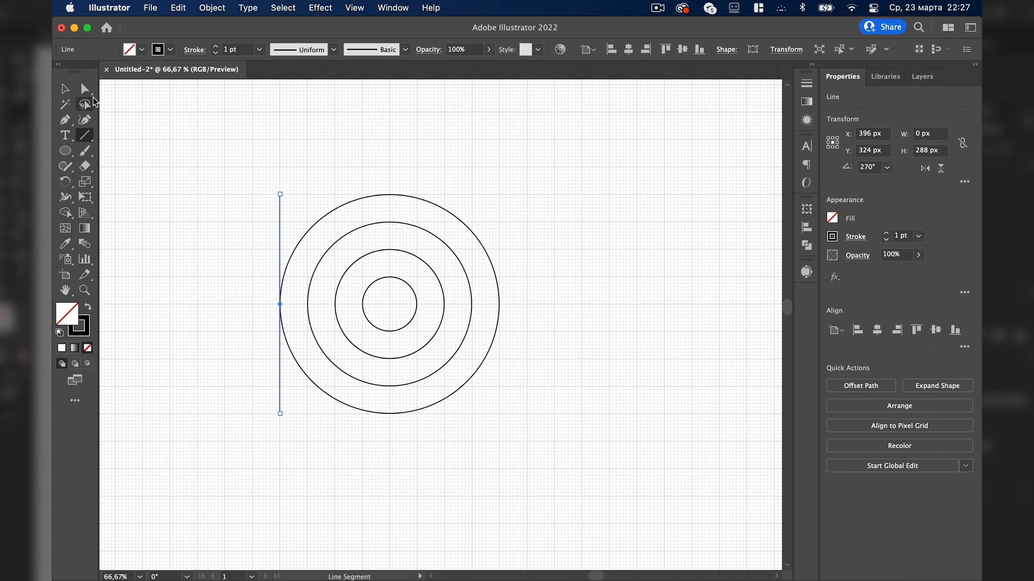
Copy the vertical line 36 px to the right and repeat the copy until the lines reach the outer circle's right side.
click(64, 88)
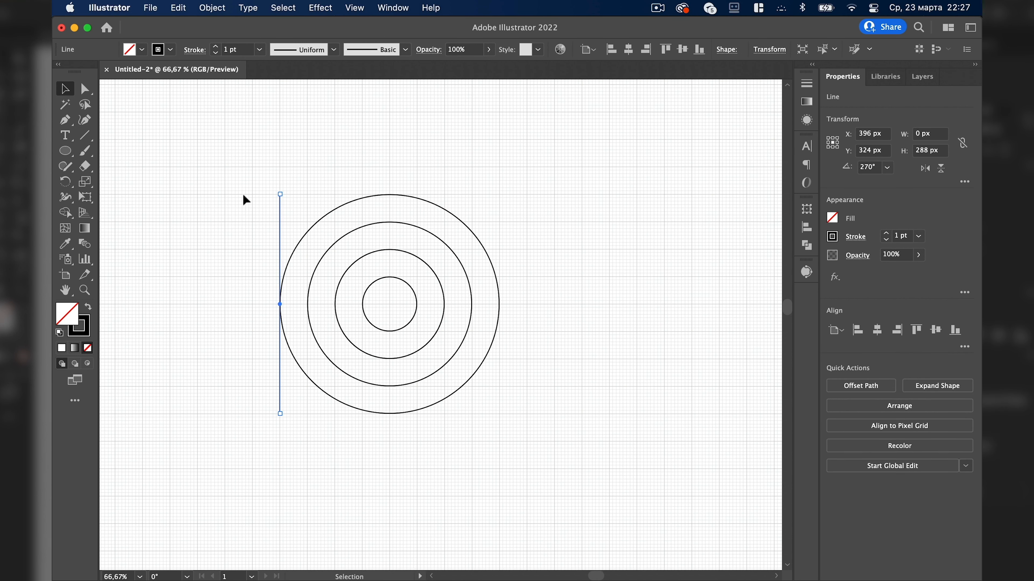
drag(280, 212, 308, 212)
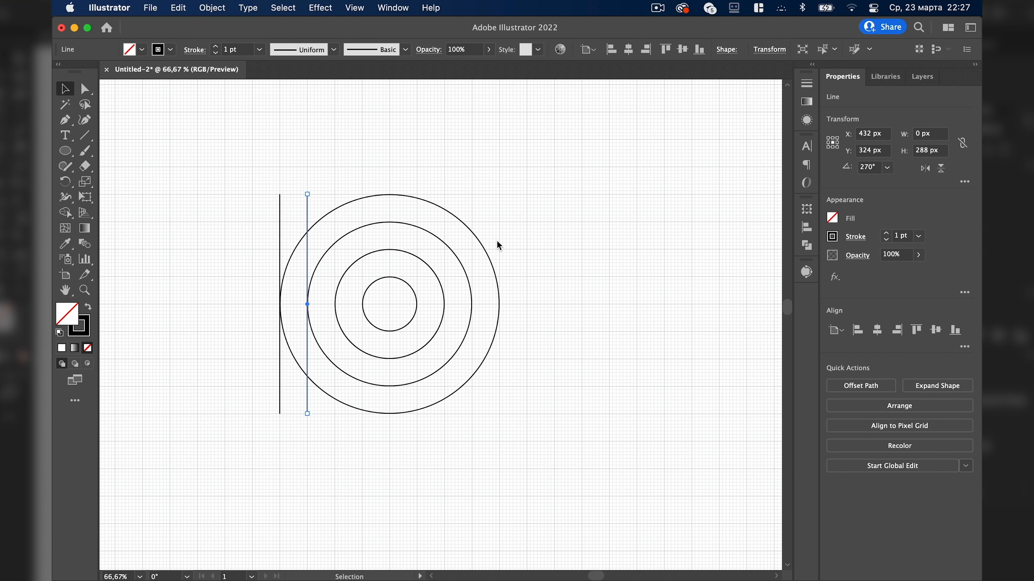
key(super+d)
key(super+d)
key(super+d)
key(super+d)
key(super+d)
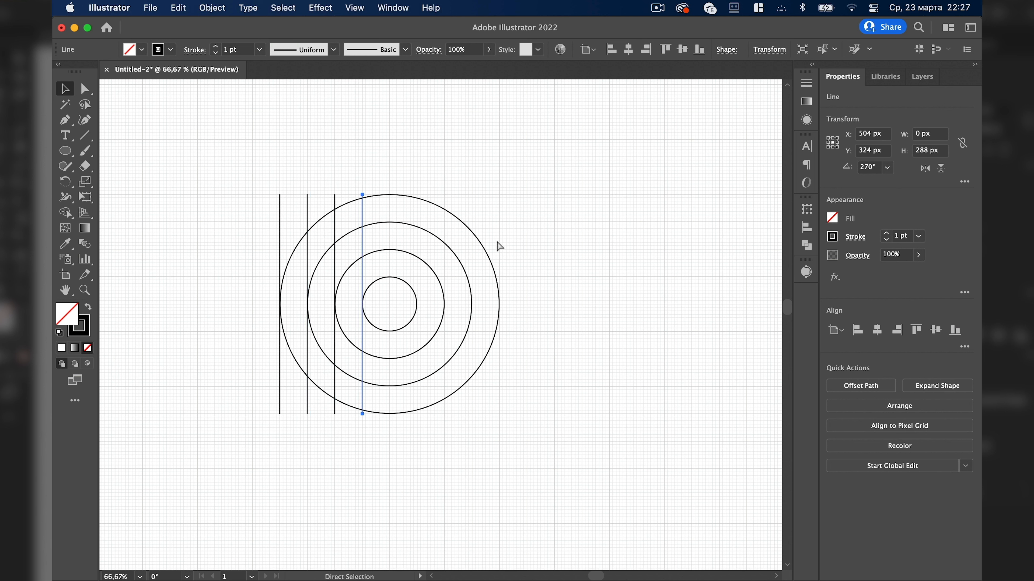
key(super+d)
key(super+d)
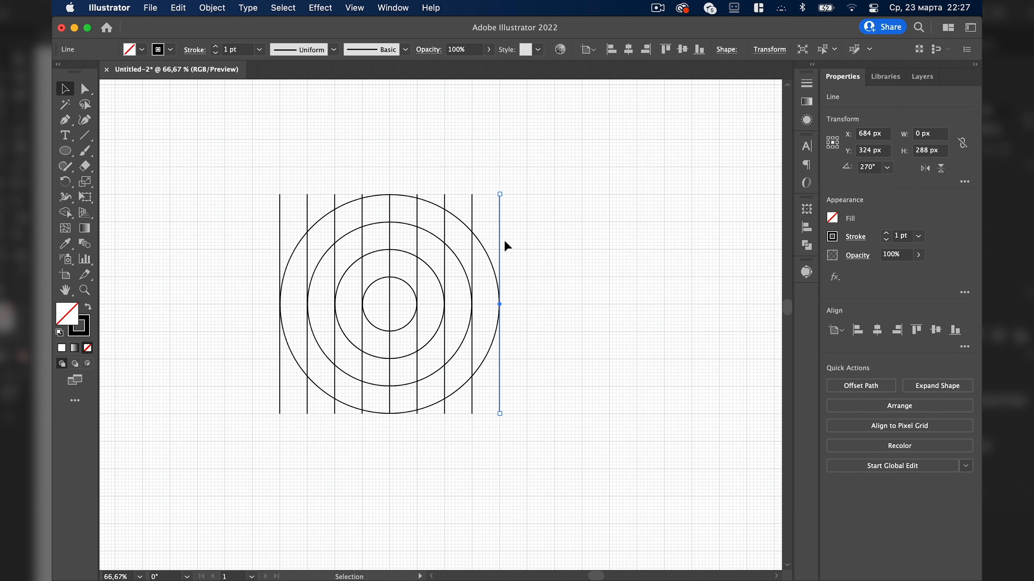
Draw a 288 px horizontal line across the tops of the vertical lines and repeat copies 36 px apart down to the outer circle's base.
key(backslash)
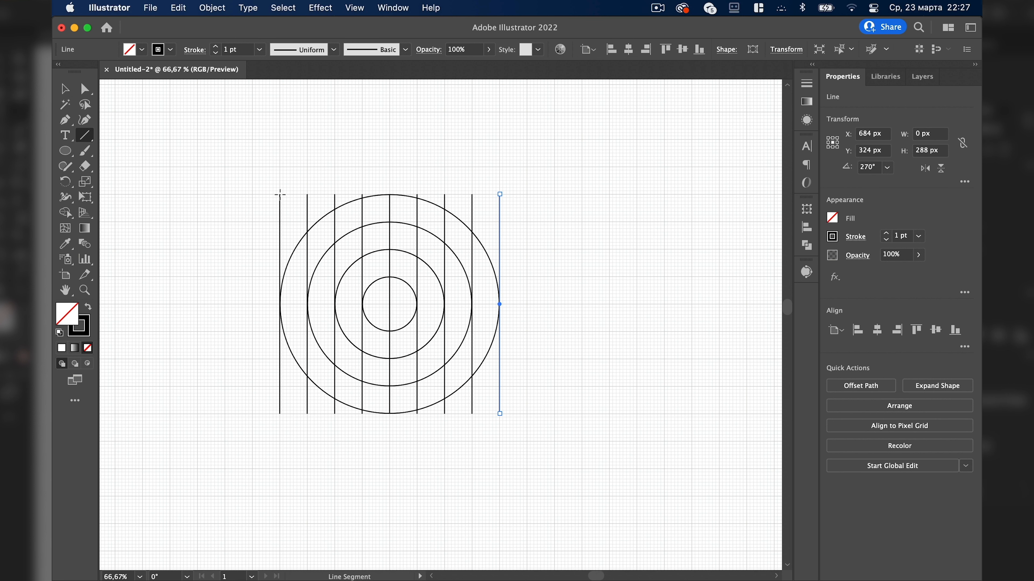
drag(281, 195, 500, 197)
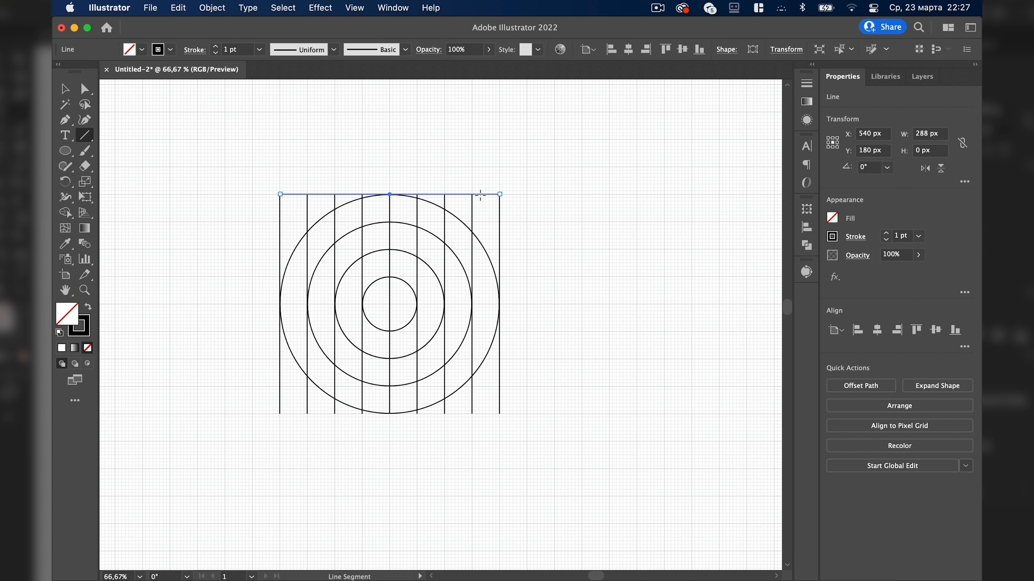
key(v)
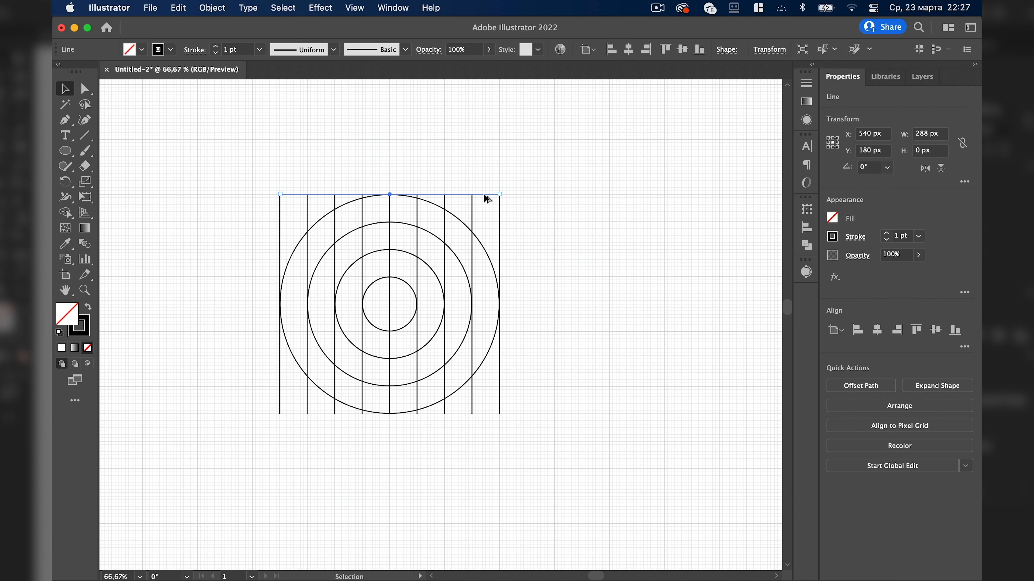
drag(485, 196, 486, 223)
key(super+d)
key(super+d)
key(super+d)
key(super+d)
key(super+d)
key(super+d)
key(super+d)
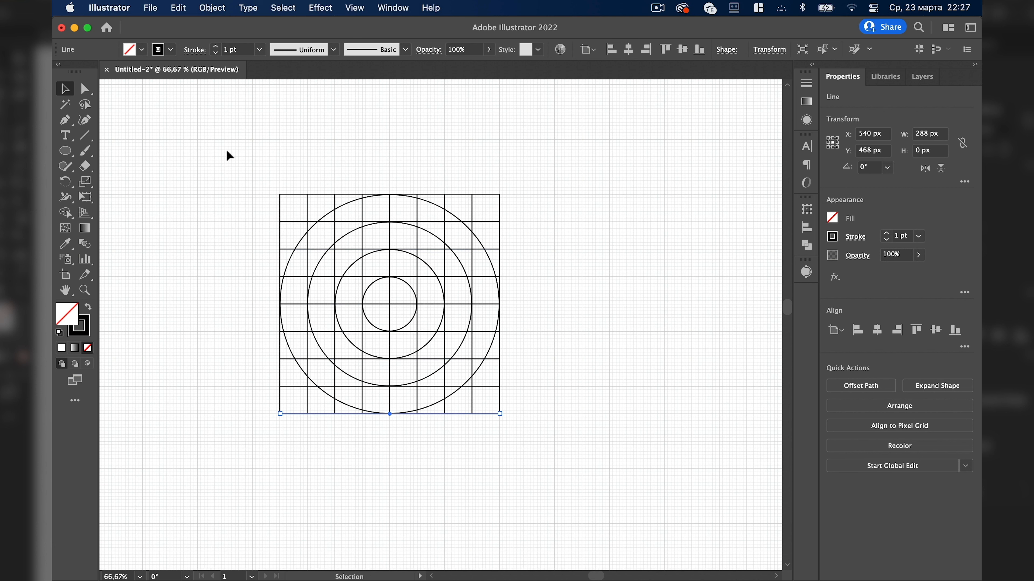
Duplicate the whole circle-and-line construction 144 px to the right so that the two overlap.
mouse_move(229, 152)
mouse_down()
mouse_move(415, 369)
mouse_move(566, 461)
mouse_move(560, 453)
mouse_up()
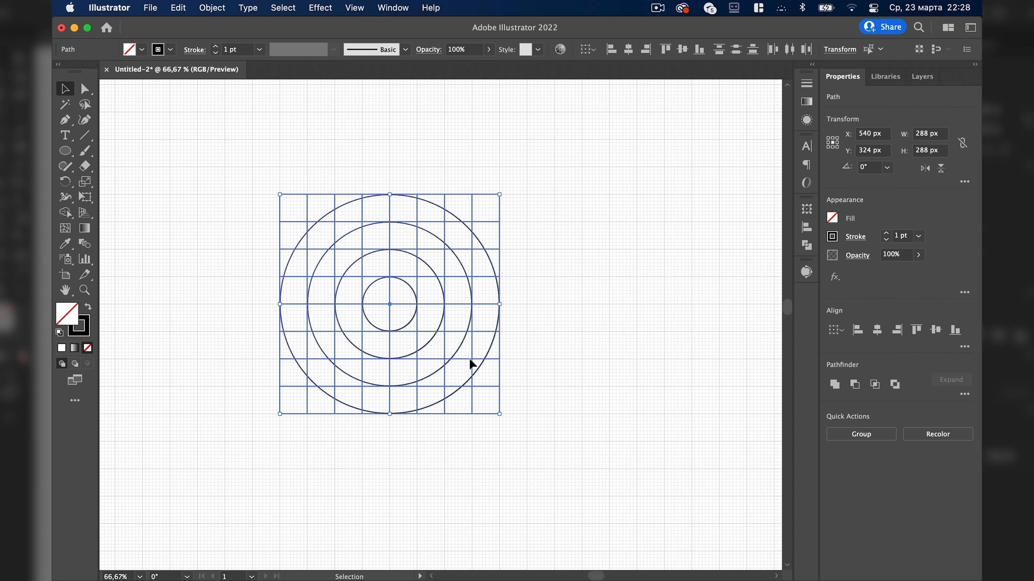
mouse_move(470, 360)
mouse_down()
mouse_move(550, 368)
mouse_move(602, 360)
mouse_move(580, 358)
mouse_up()
click(628, 344)
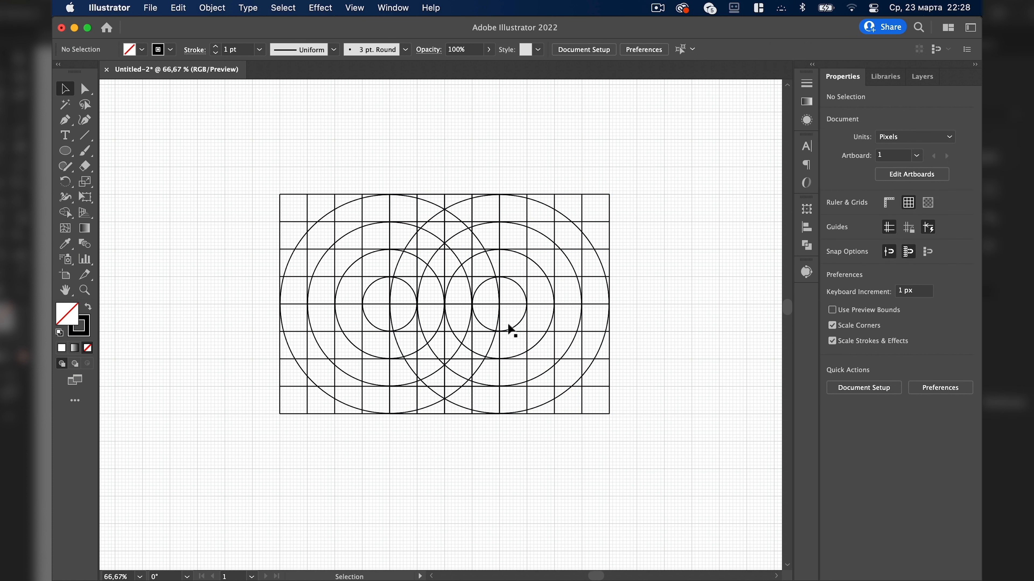
Place a spare copy of the complete double-circle construction outside the artboard, above its upper edge.
scroll(457, 316, down, 5)
drag(355, 229, 564, 385)
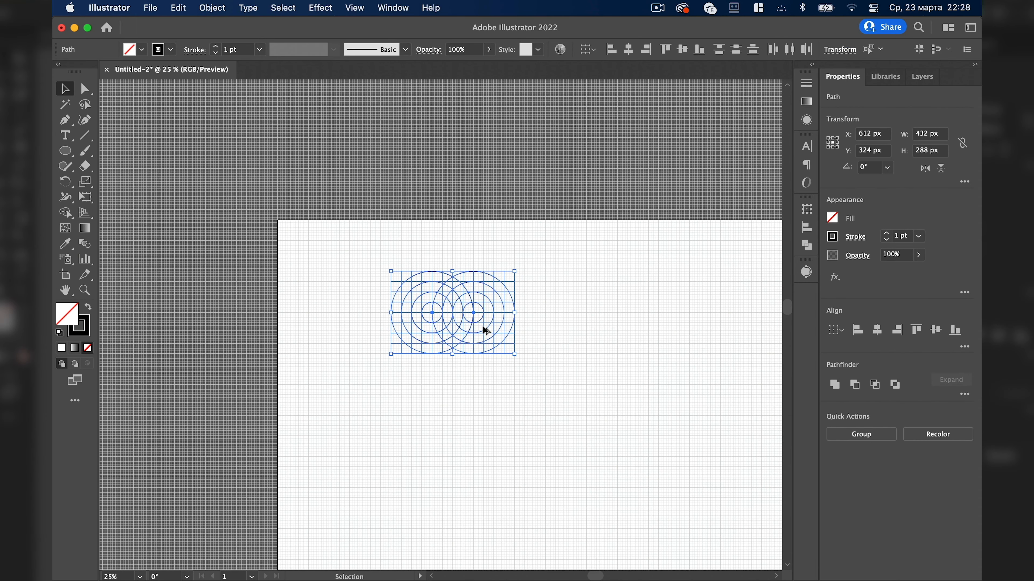
mouse_move(484, 329)
alt+mouse_down()
mouse_move(486, 197)
mouse_move(504, 169)
mouse_move(480, 175)
mouse_move(488, 186)
alt+mouse_up()
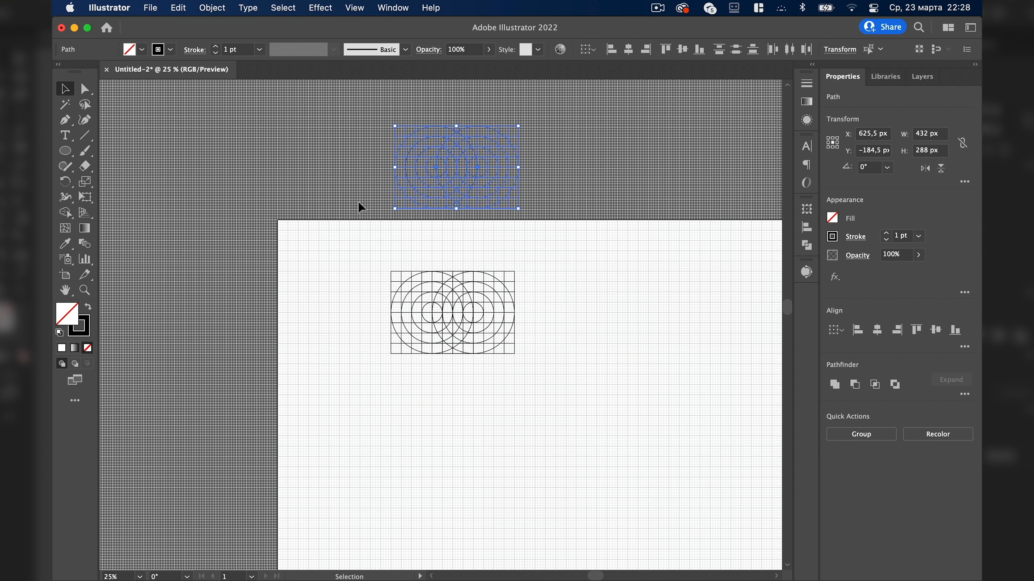
click(612, 193)
Hide the document grid behind the construction on the artboard.
key(super+equal)
key(super+equal)
key(super+equal)
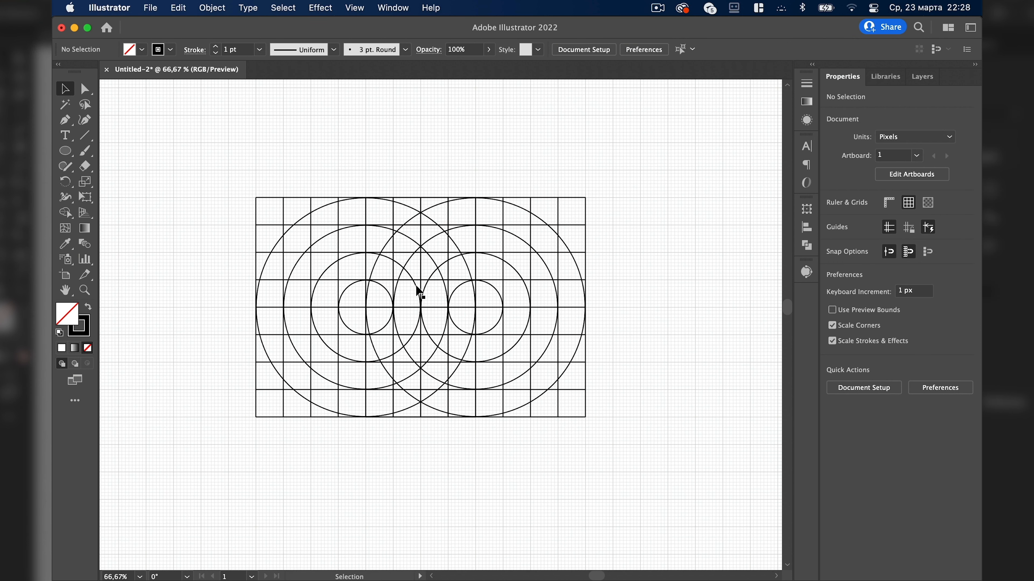
key(super+equal)
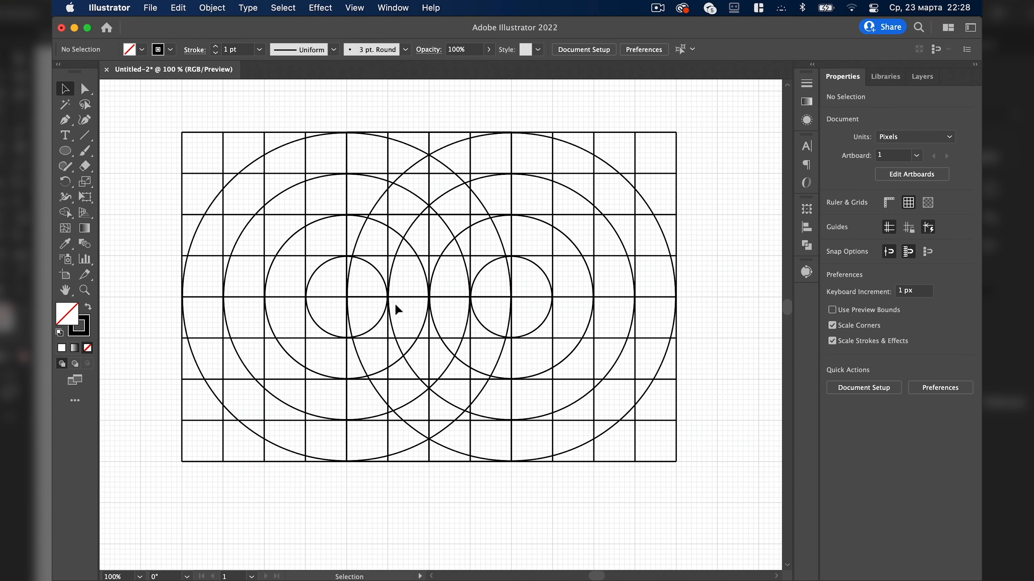
key(super+minus)
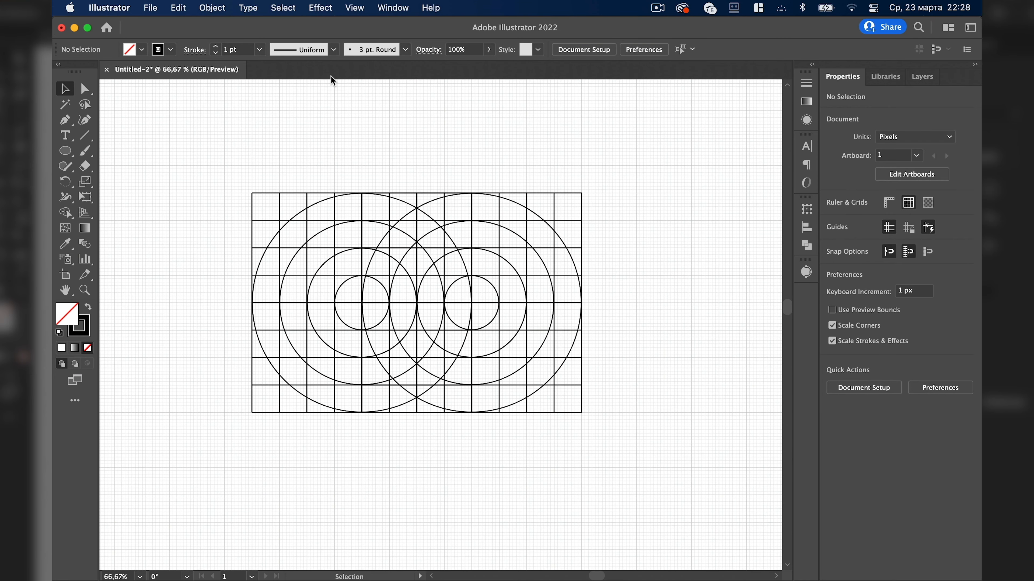
click(355, 8)
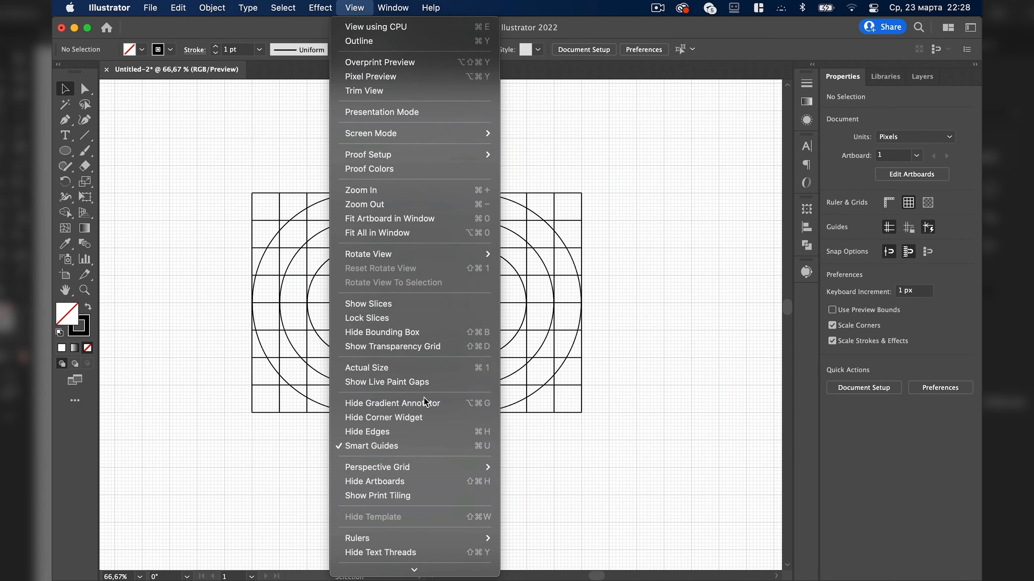
scroll(424, 390, down, 3)
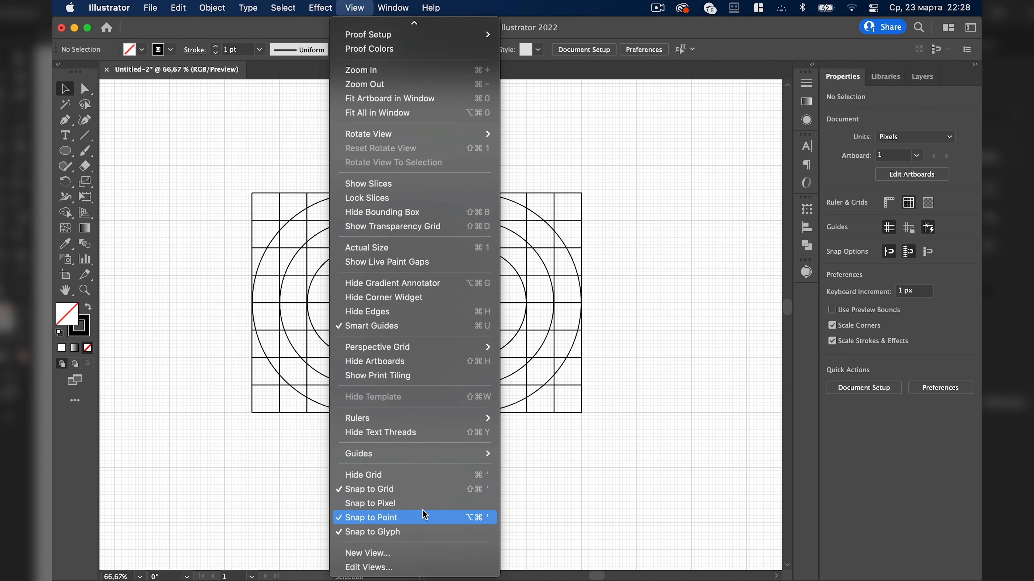
click(374, 477)
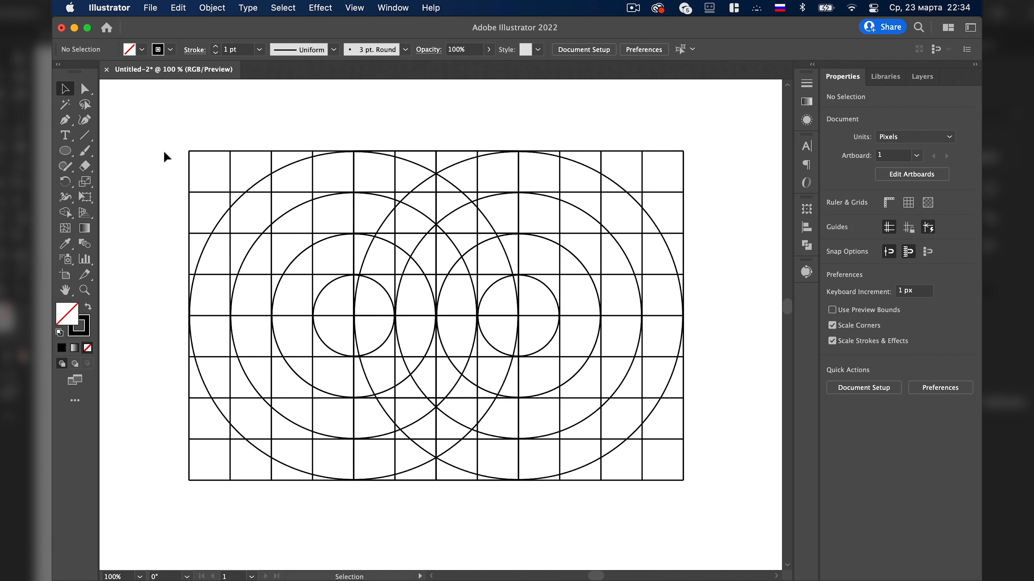
Select the entire construction for Shape Builder and set a black fill with no stroke.
drag(260, 265, 751, 533)
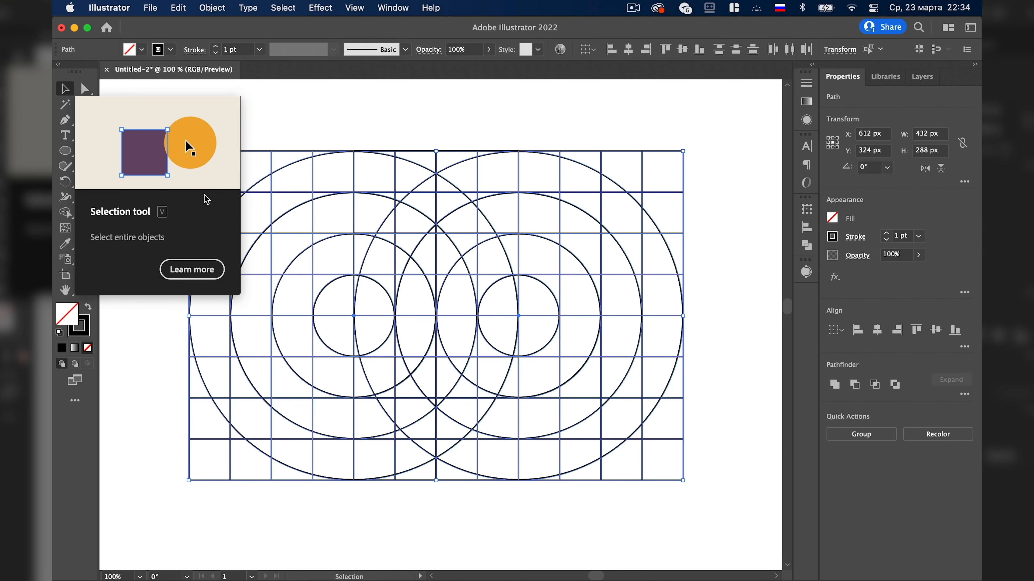
key(shift+m)
click(142, 49)
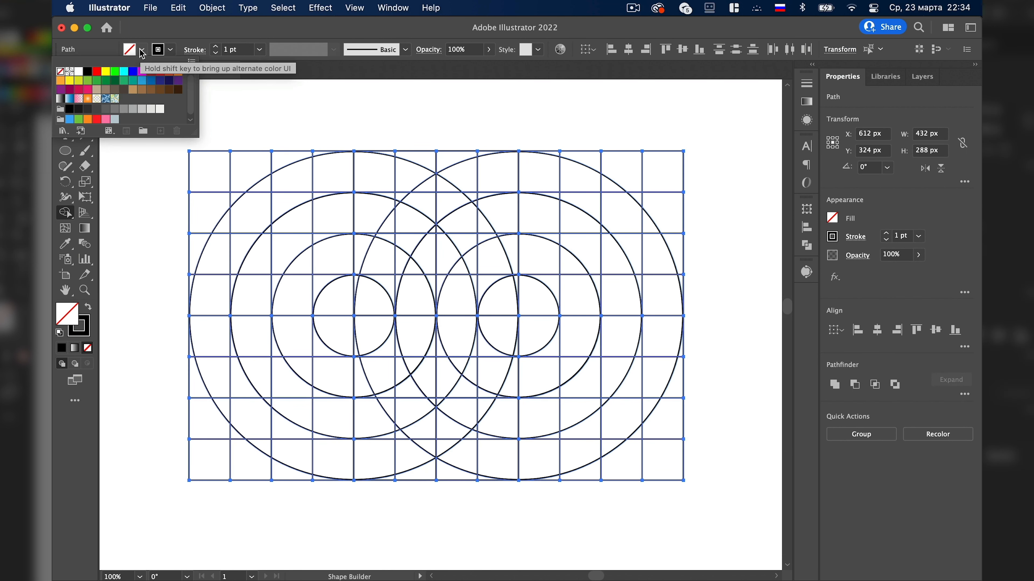
click(88, 71)
click(171, 51)
click(171, 51)
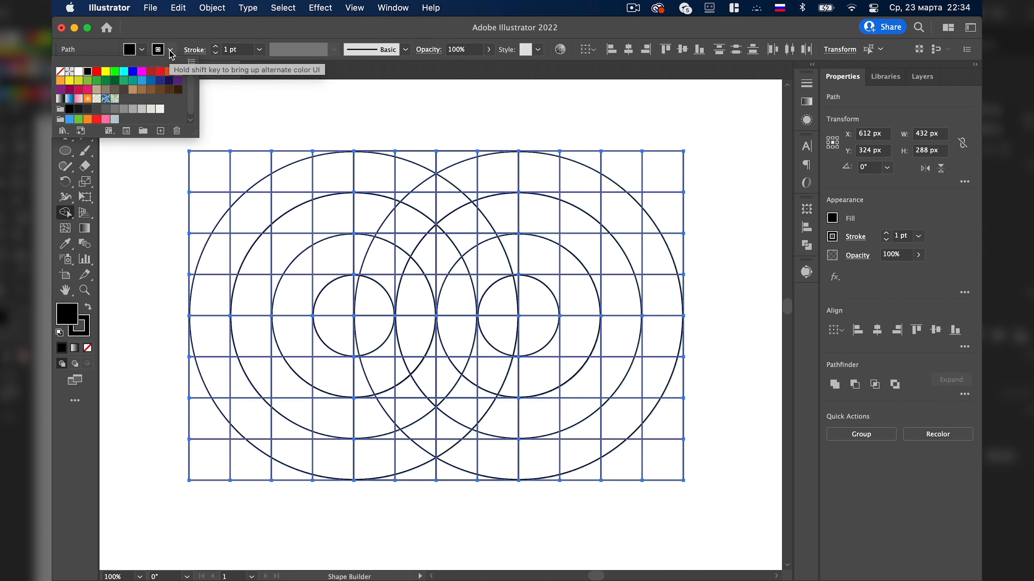
click(60, 71)
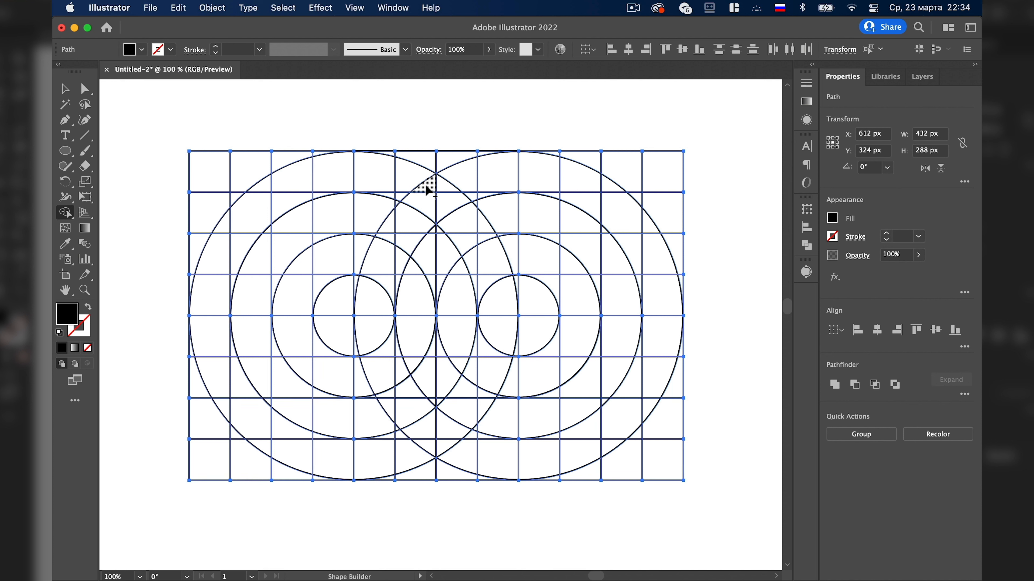
Merge the regions where the large circles overlap above the centre line into a black pointed arch with a triangular opening.
mouse_move(427, 188)
mouse_down()
mouse_move(410, 220)
mouse_move(385, 234)
mouse_move(387, 267)
mouse_move(415, 233)
mouse_move(398, 250)
mouse_up()
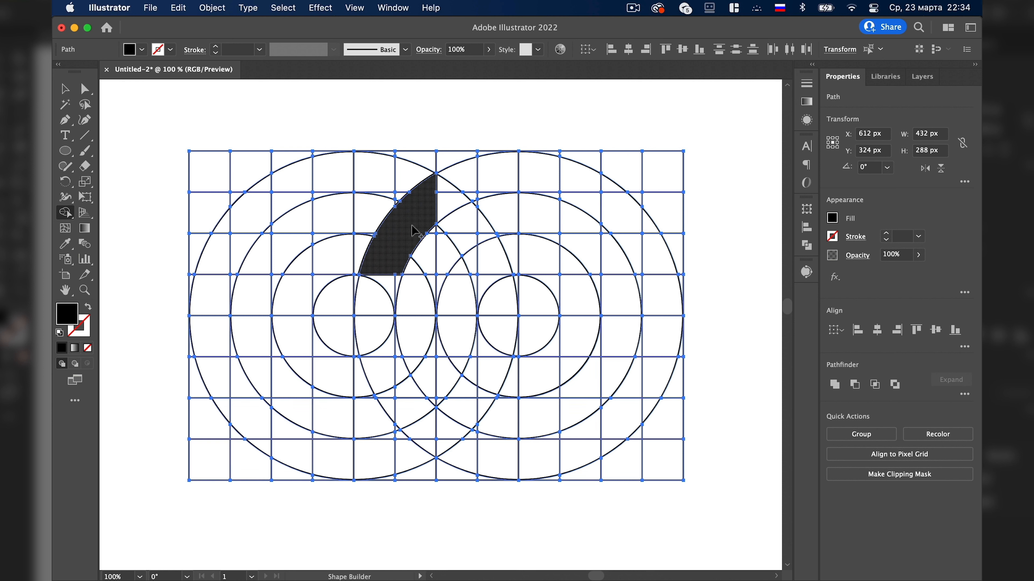
key(super+z)
mouse_move(427, 187)
mouse_down()
mouse_move(370, 283)
mouse_move(482, 291)
mouse_move(492, 268)
mouse_move(470, 252)
mouse_move(482, 237)
mouse_move(438, 203)
mouse_move(437, 181)
mouse_up()
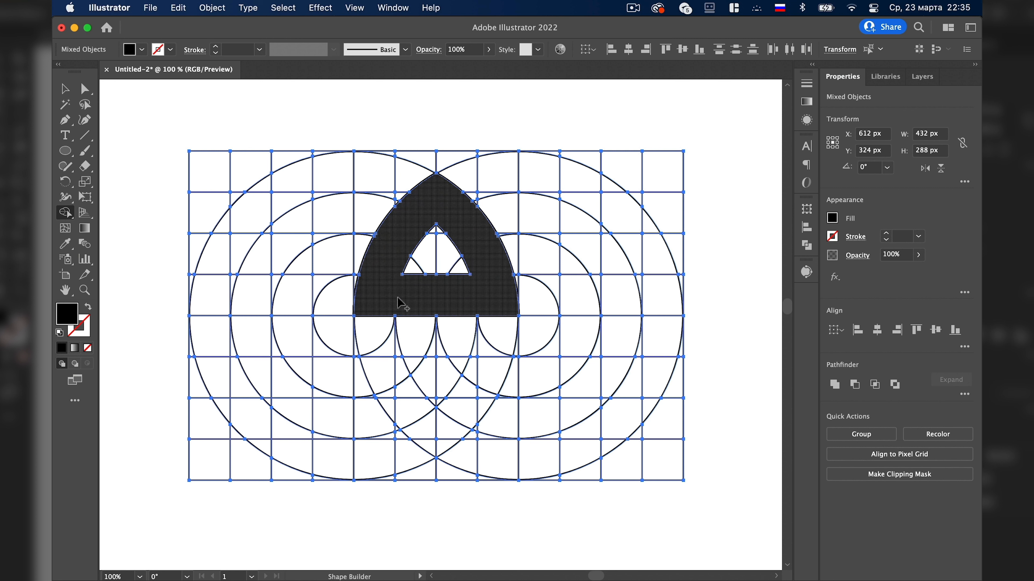
Try moving the merged black shape away from the construction lines, and undo the move.
key(a)
click(298, 107)
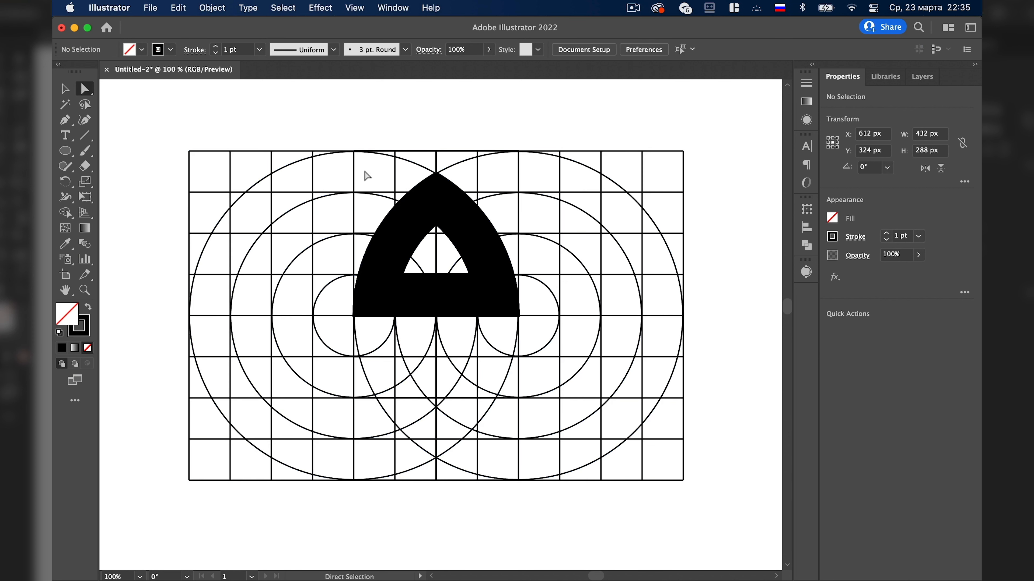
click(404, 226)
drag(407, 222, 155, 148)
key(super+z)
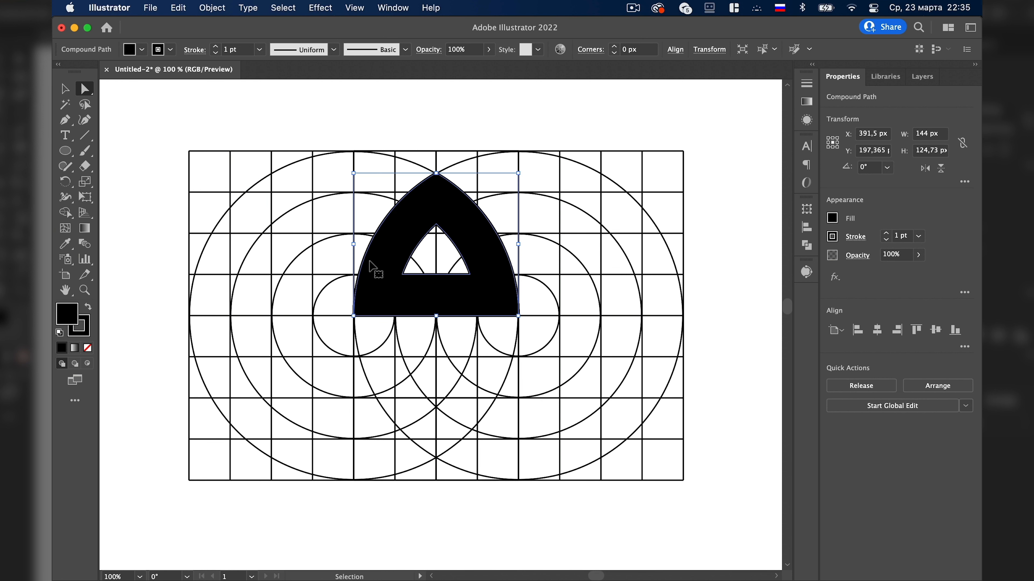
Select the whole construction and merge the inner ring's segments below the centre line on the left circles into a black, strokeless half-ring with Shape Builder.
key(v)
drag(148, 123, 719, 510)
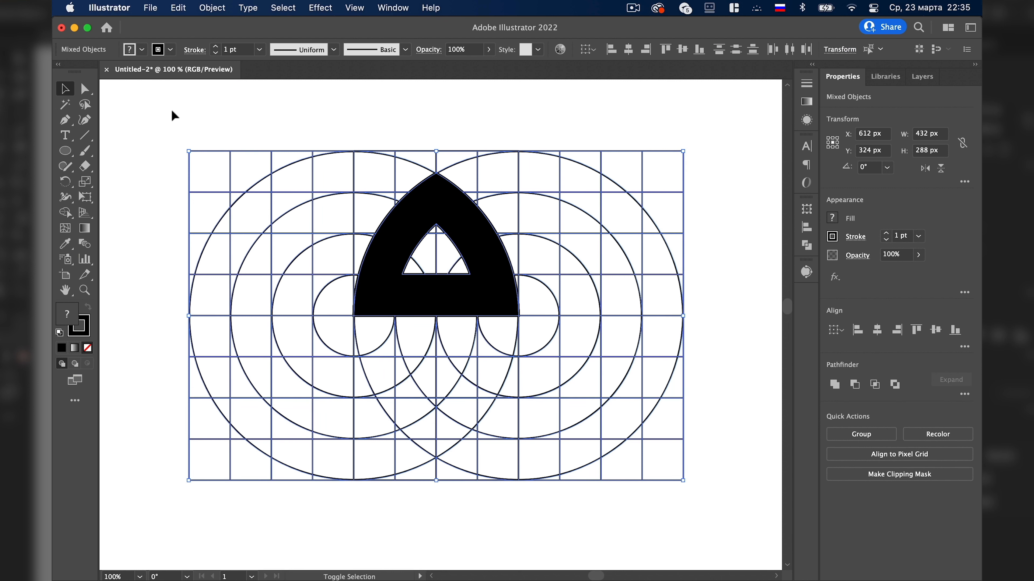
key(shift+m)
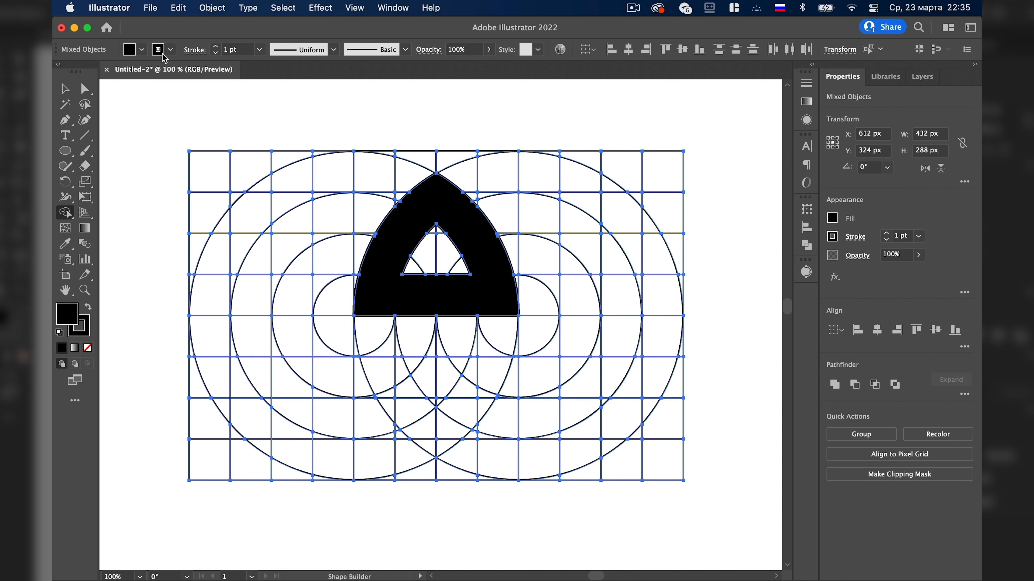
click(175, 57)
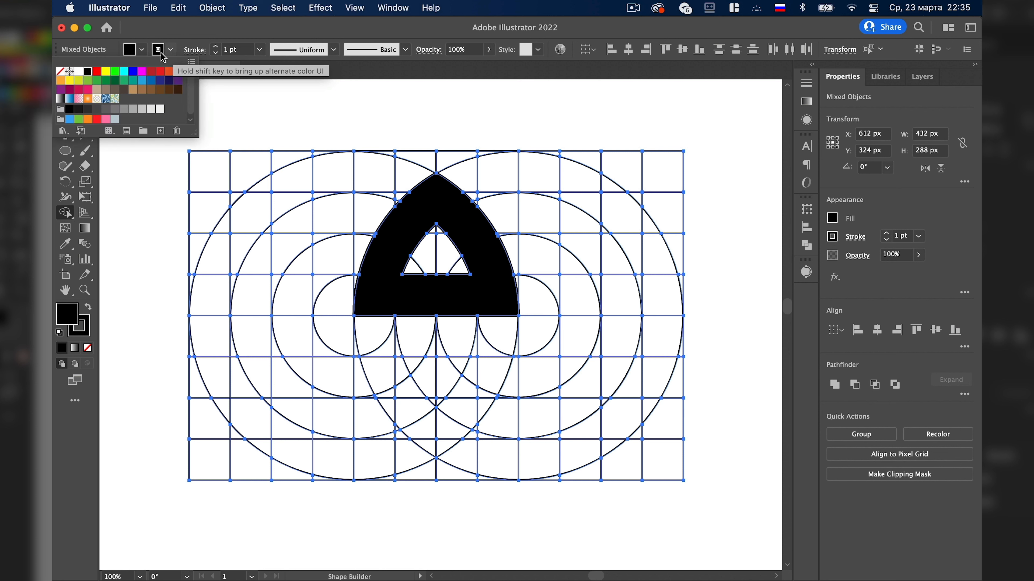
click(62, 74)
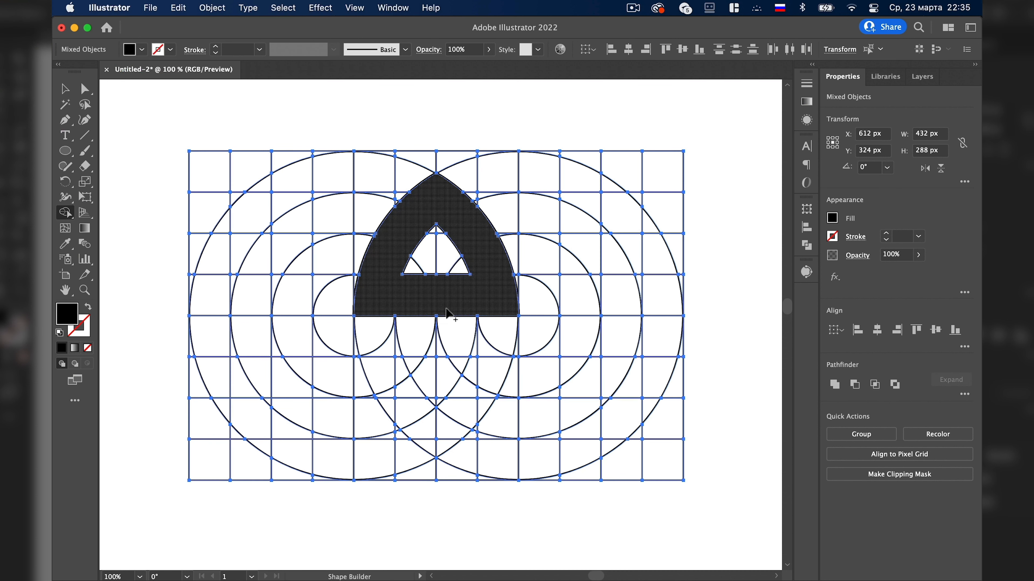
mouse_move(422, 335)
mouse_down()
mouse_move(387, 355)
mouse_move(412, 357)
mouse_move(356, 376)
mouse_move(316, 366)
mouse_move(305, 336)
mouse_up()
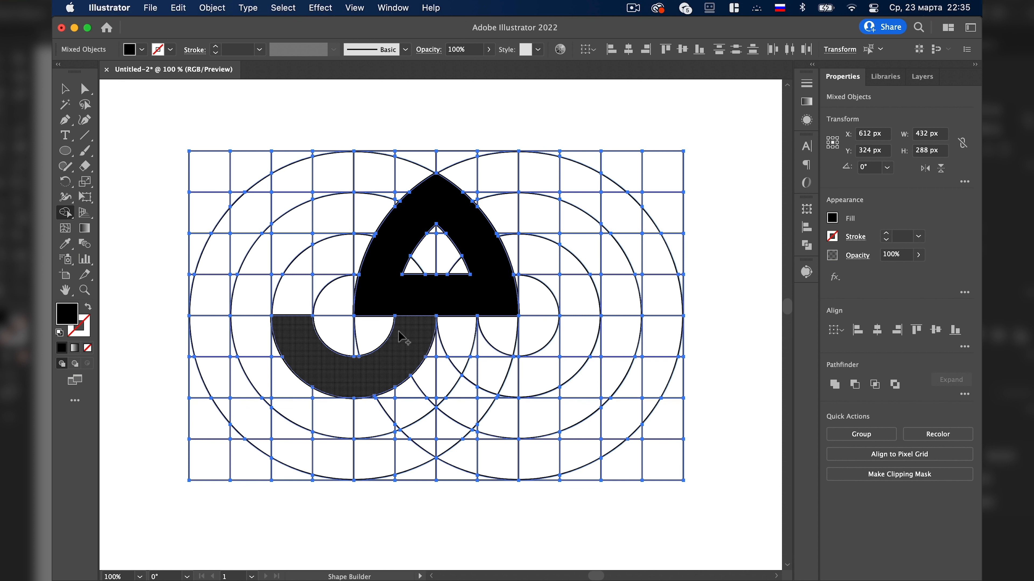
click(314, 343)
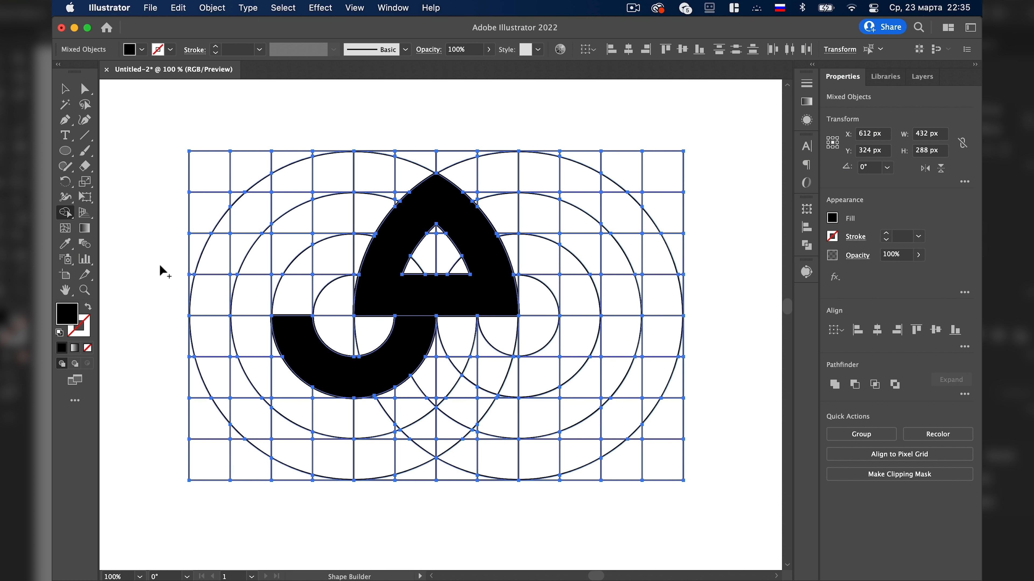
Try merging grid cells along the construction's left side, undo the merge, and examine the Shape Builder tool's selection options.
drag(214, 191, 208, 305)
key(super+z)
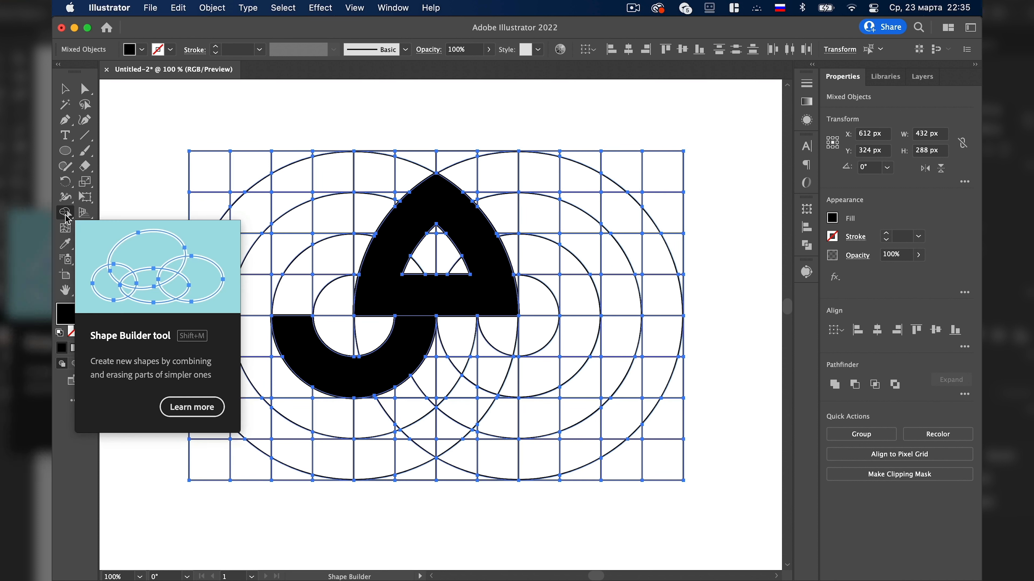
double_click(65, 215)
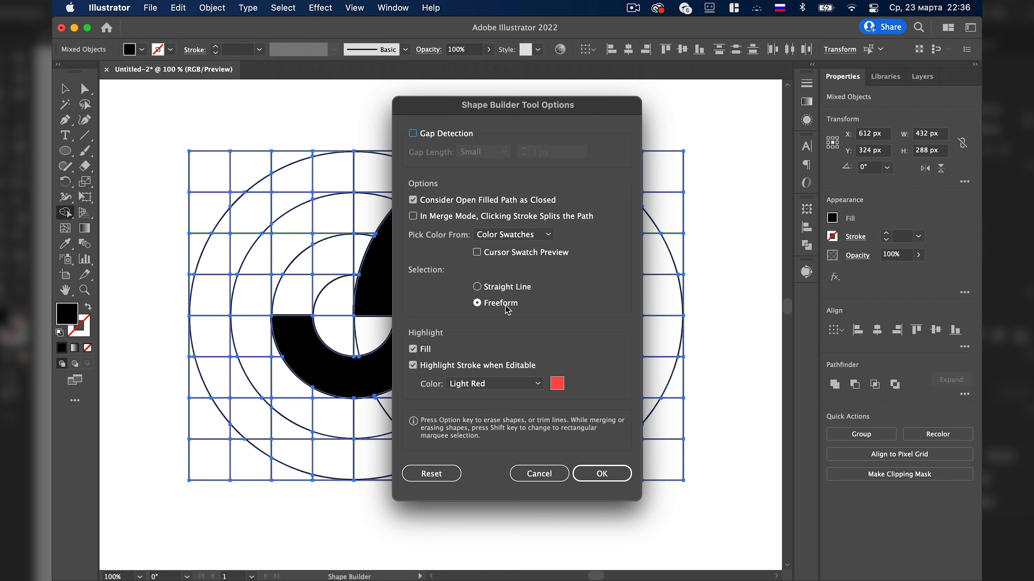
click(547, 472)
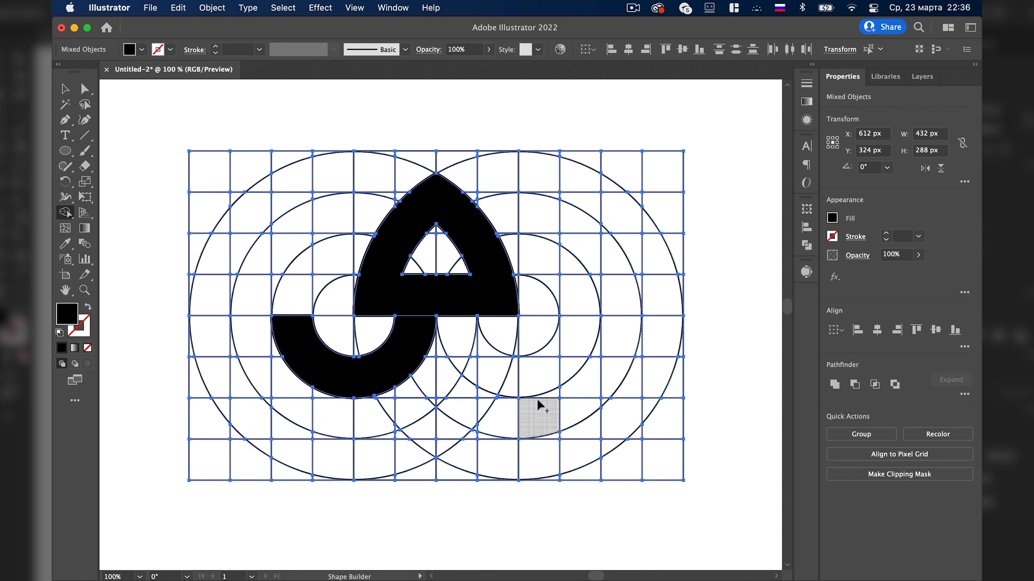
Merge the matching ring segments below the centre line on the right circles into a black half-ring, and deselect everything.
mouse_move(467, 336)
mouse_down()
mouse_move(478, 360)
mouse_move(551, 362)
mouse_move(586, 348)
mouse_up()
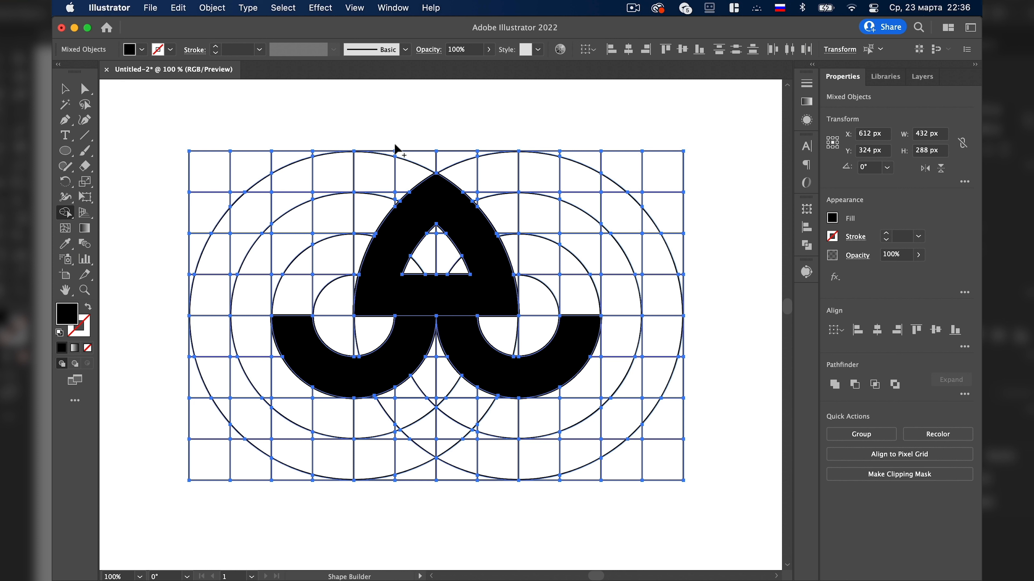
click(68, 92)
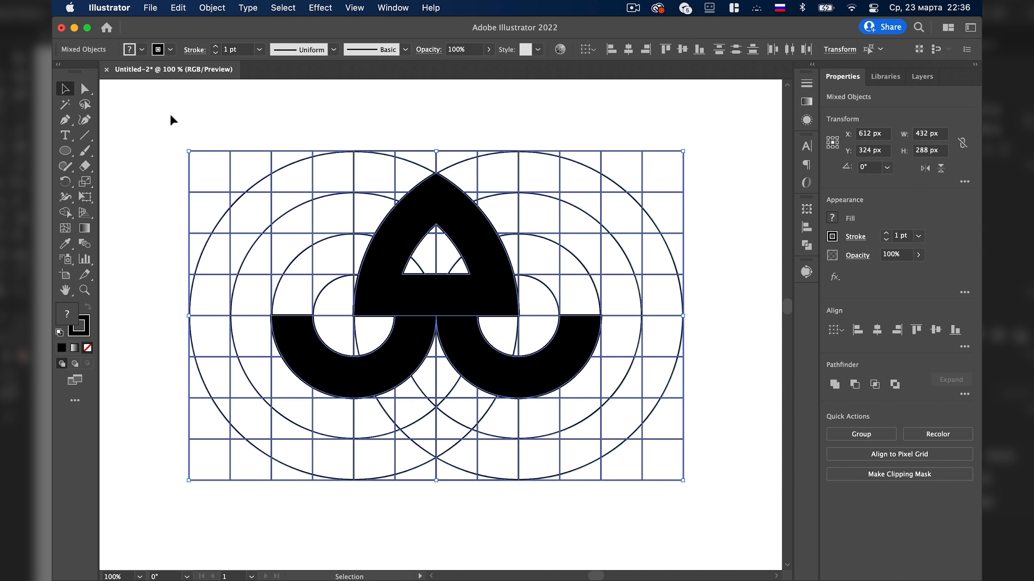
click(171, 120)
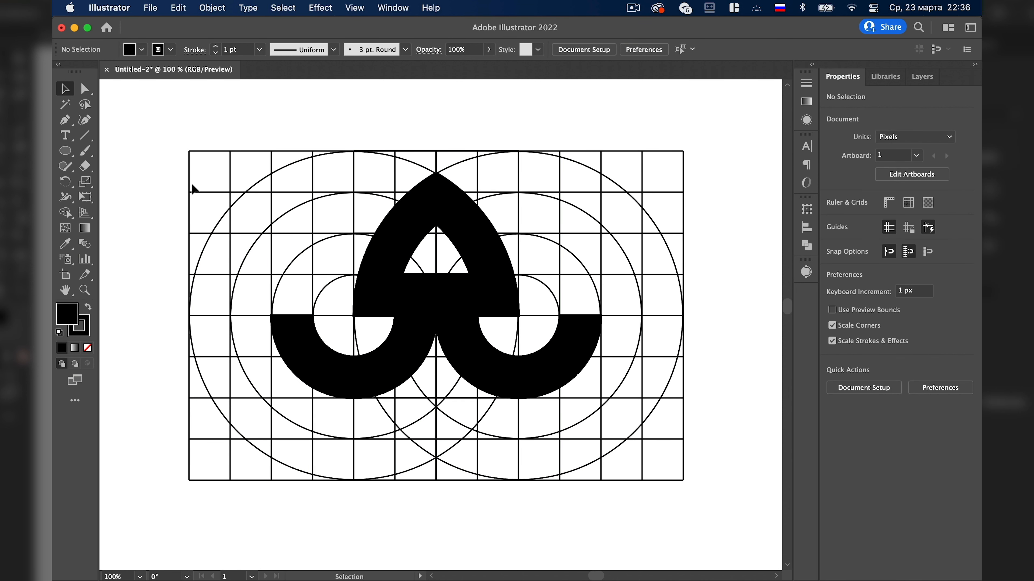
Copy the pointed arch and both half-rings together and place the duplicate on the empty artboard area to the right of the construction.
click(401, 253)
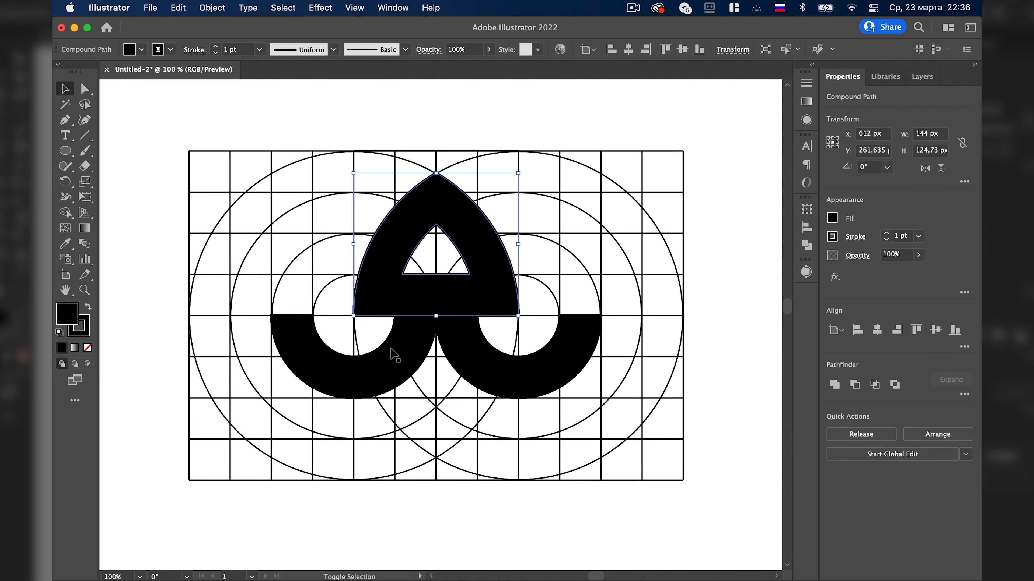
shift+click(402, 349)
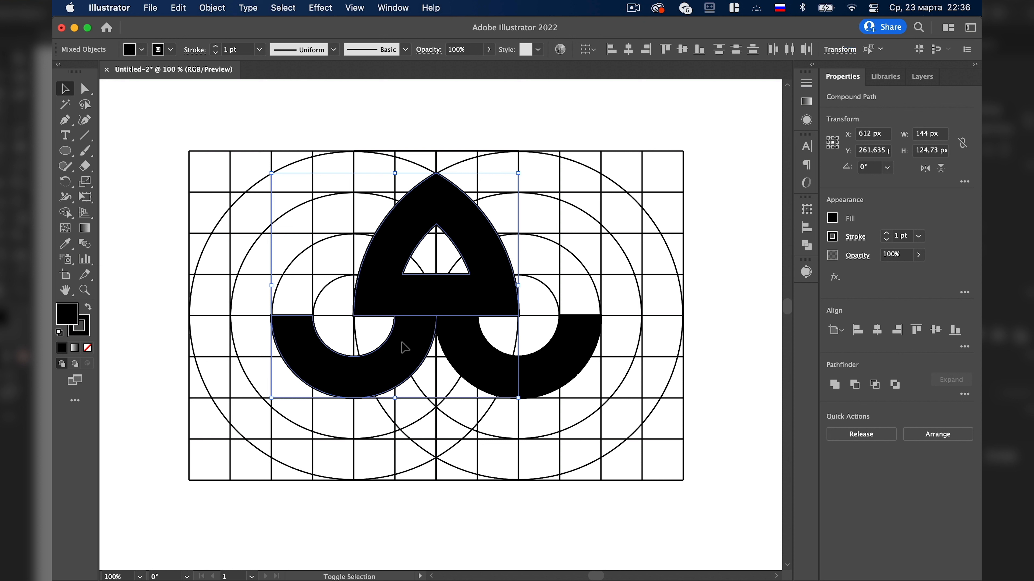
shift+click(477, 348)
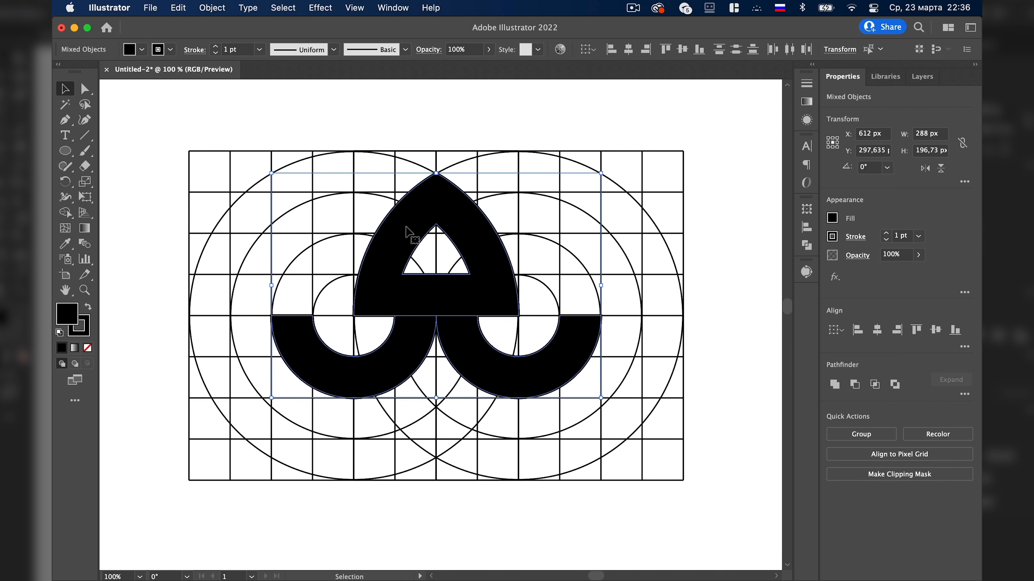
scroll(401, 332, down, 3)
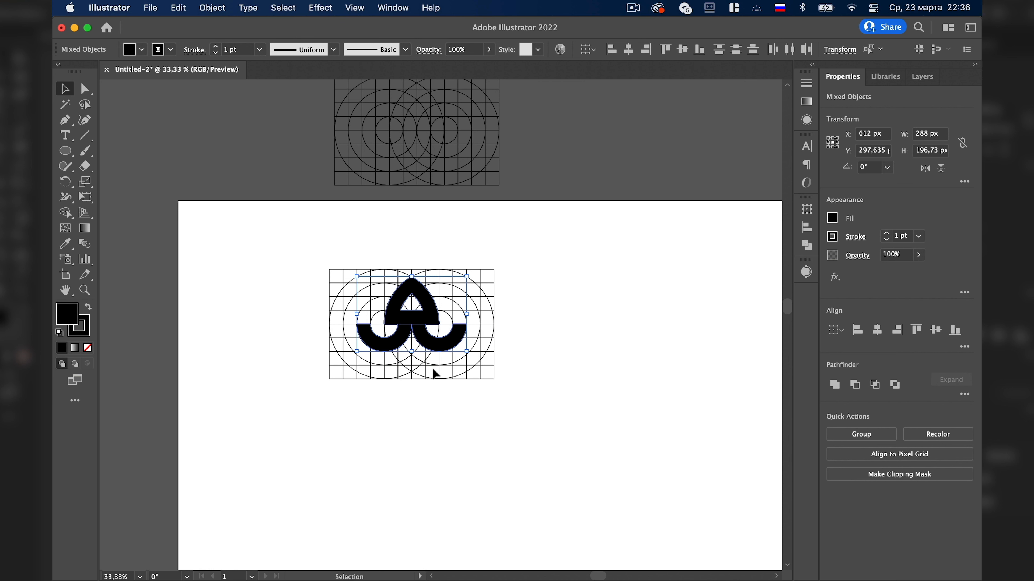
drag(560, 353, 327, 290)
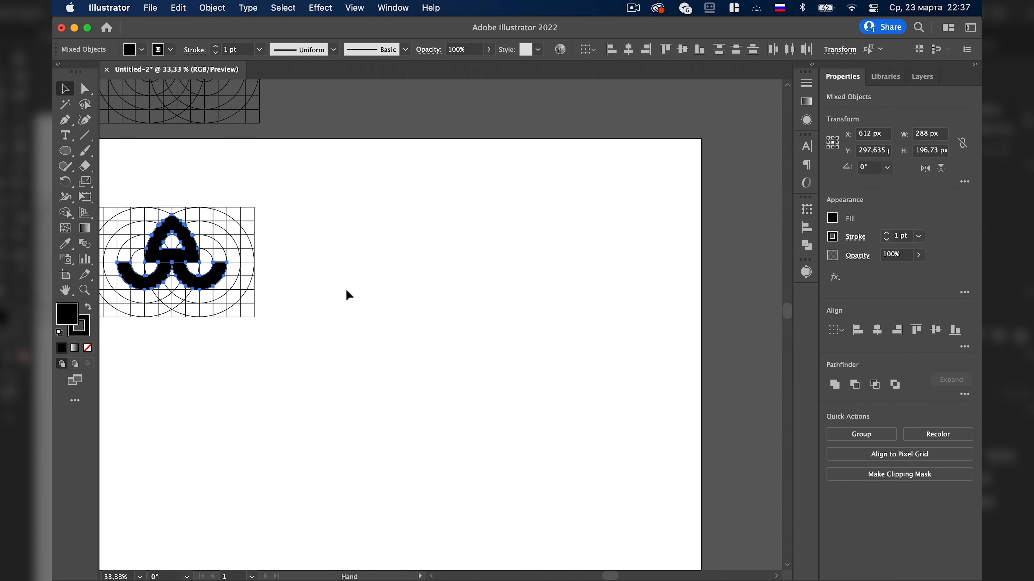
click(327, 290)
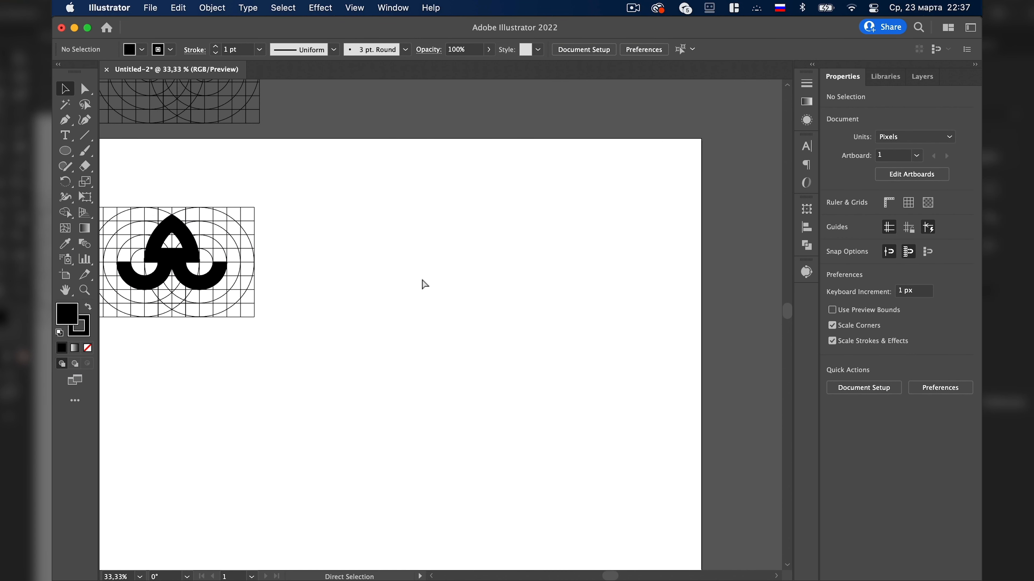
key(super+v)
drag(438, 385, 598, 338)
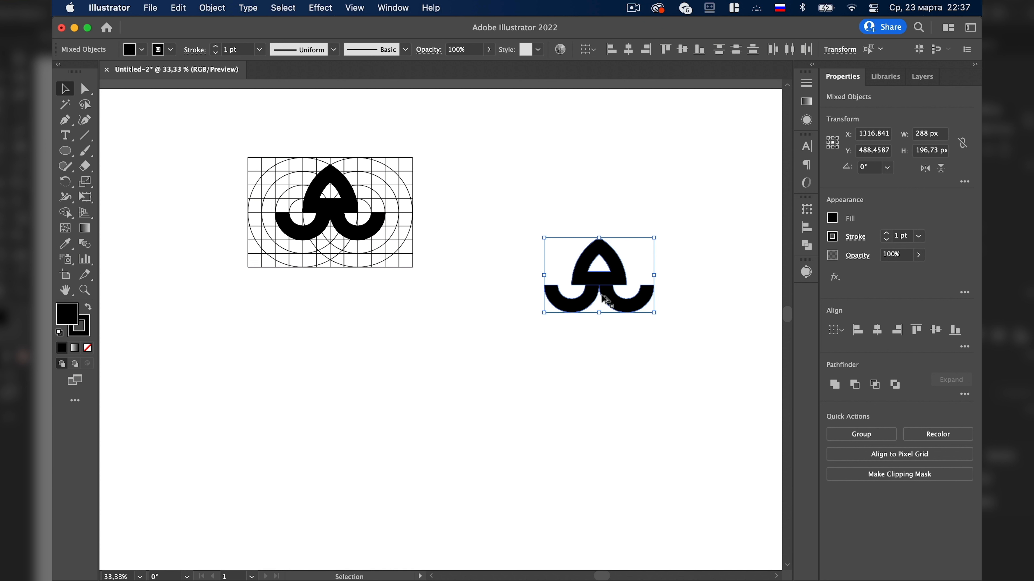
Try duplicating the copied logo directly below itself, and undo the duplication.
drag(599, 288, 601, 361)
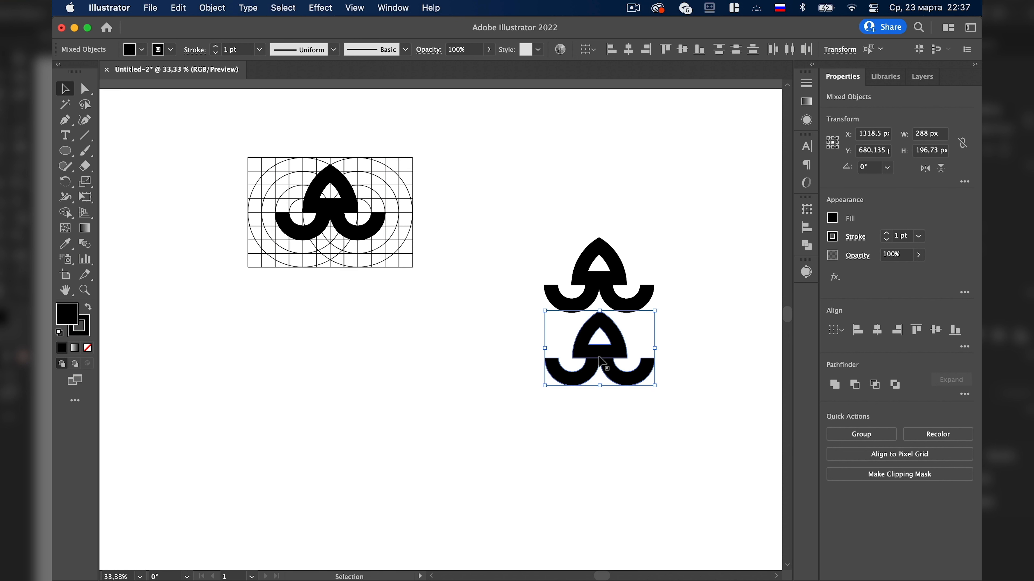
key(super+z)
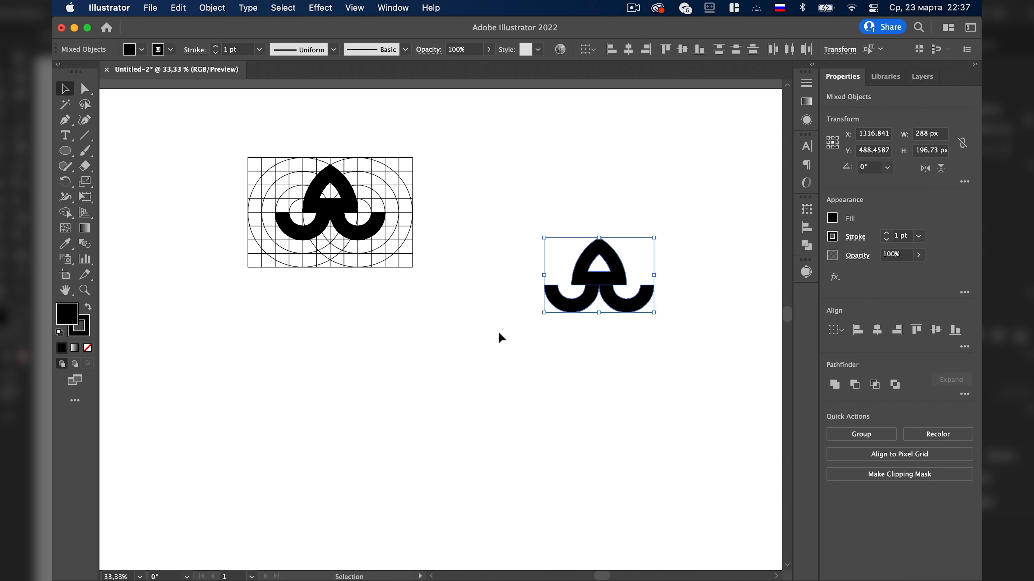
Move the construction grid with its black shapes off the artboard to the empty canvas at the upper left.
scroll(501, 331, down, 2)
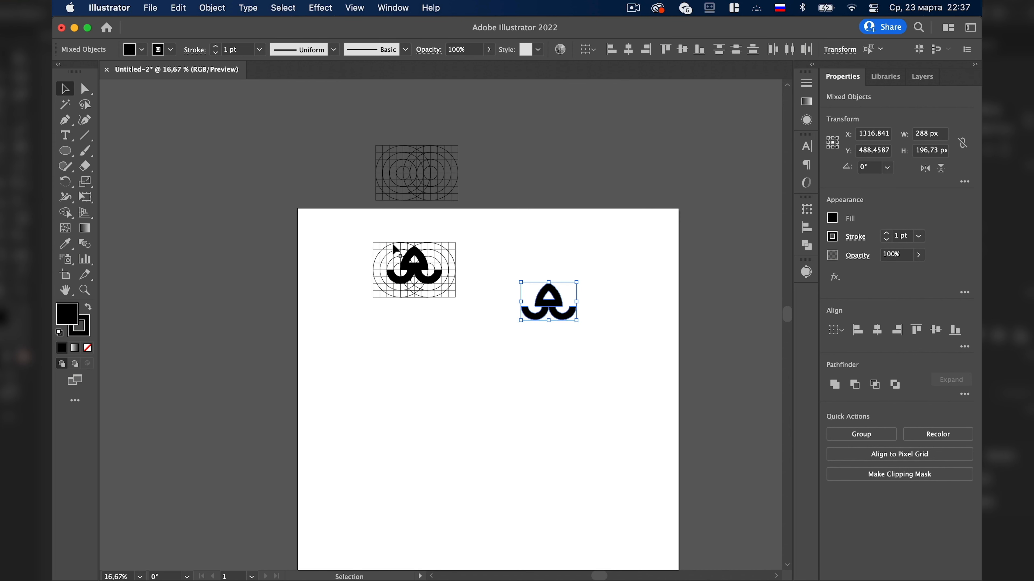
scroll(369, 233, down, 1)
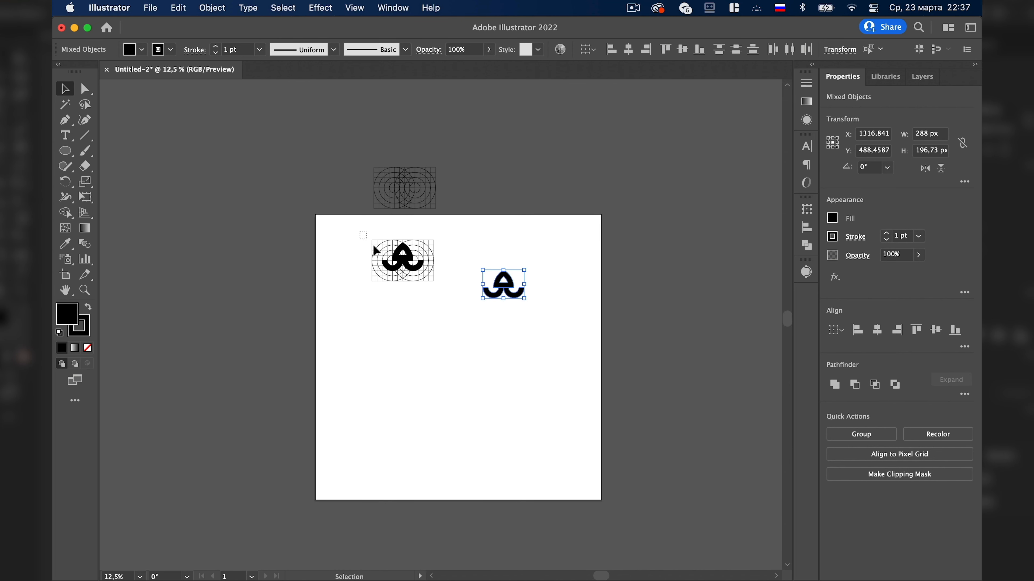
drag(373, 244, 443, 297)
drag(392, 260, 160, 150)
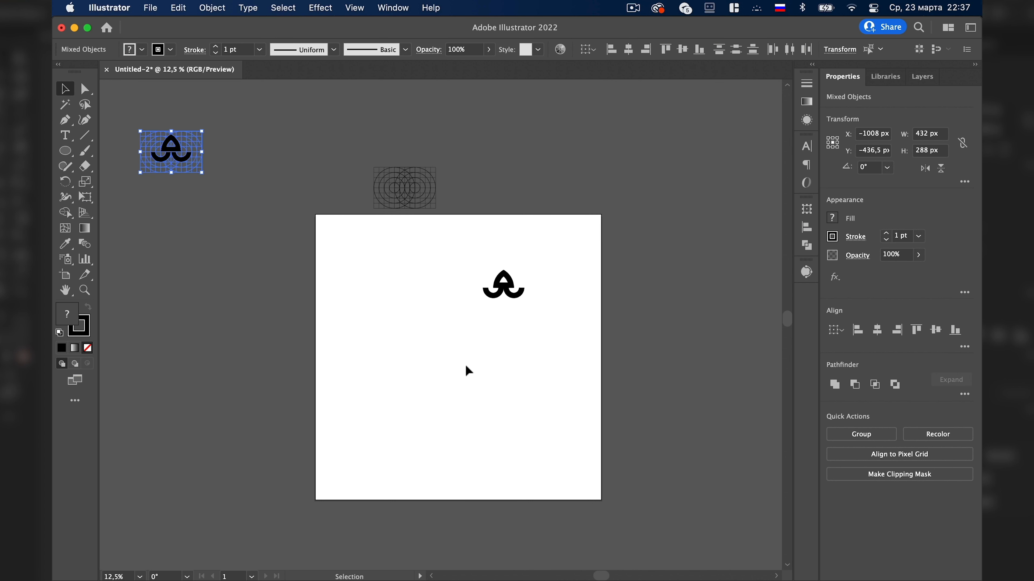
Scale the separate logo copy proportionally to about 681 px wide, place it around the middle of the artboard, and deselect it.
drag(461, 264, 540, 315)
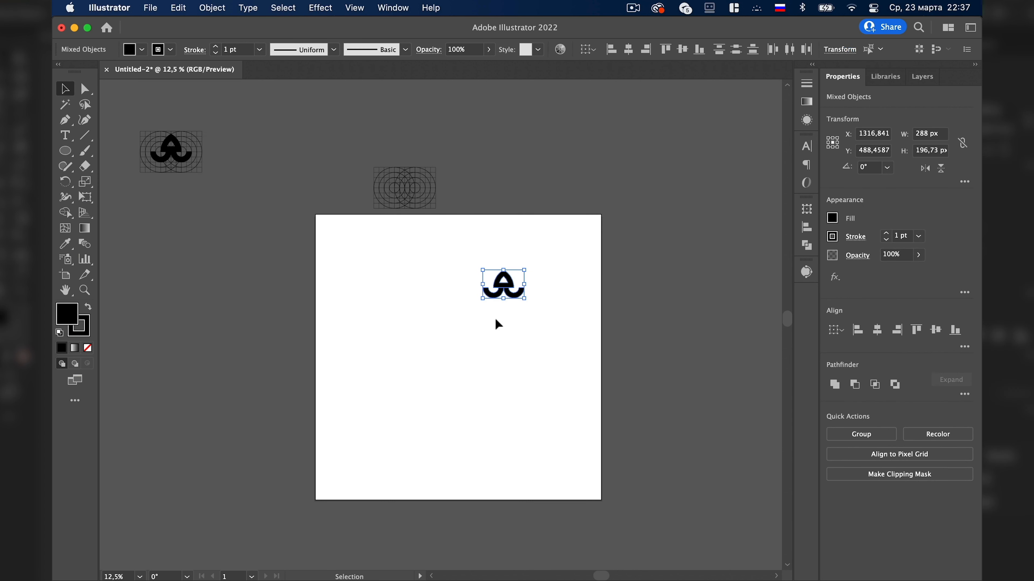
key(shift)
drag(482, 298, 346, 440)
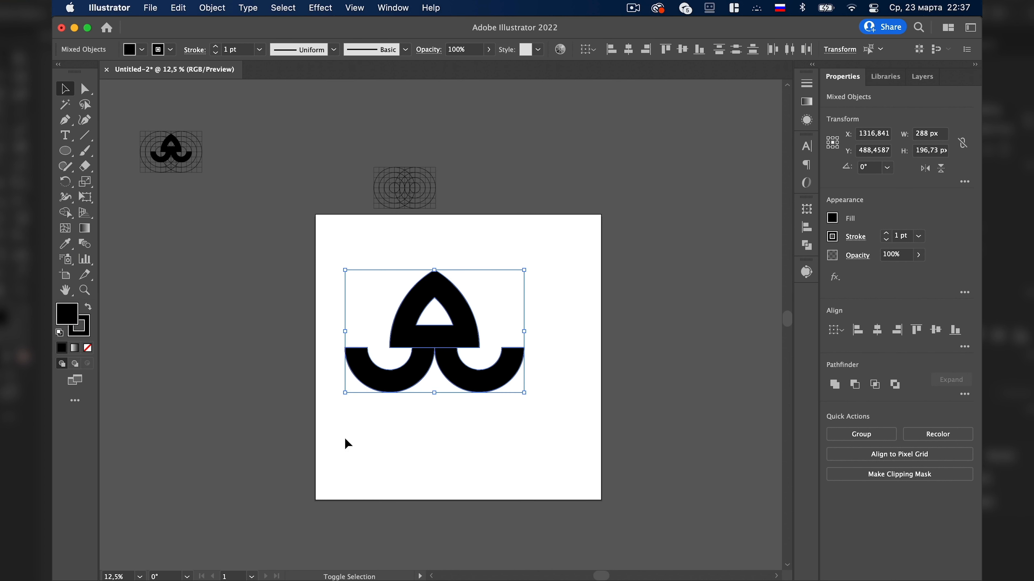
drag(478, 355, 500, 361)
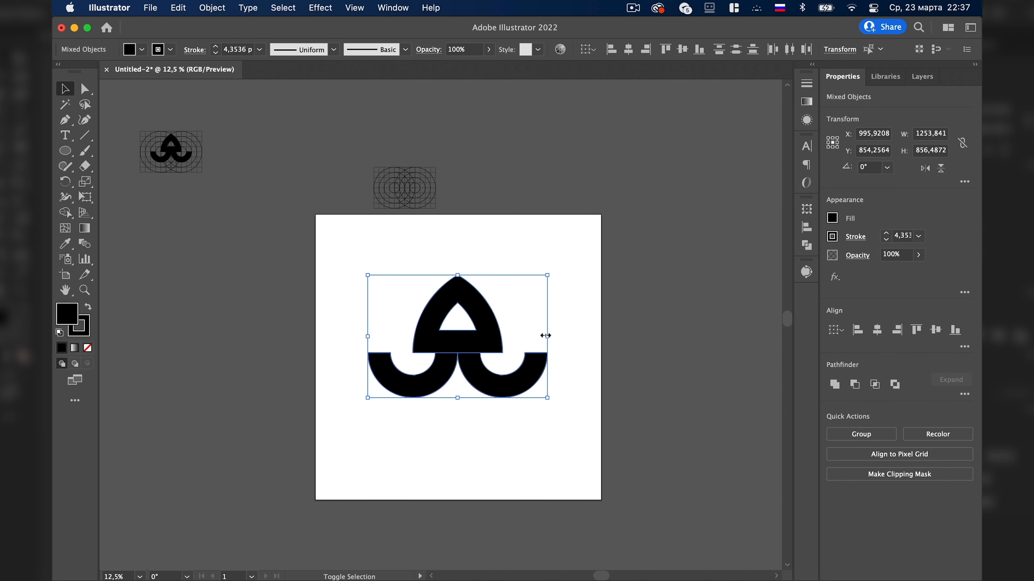
drag(545, 336, 507, 340)
scroll(482, 360, up, 1)
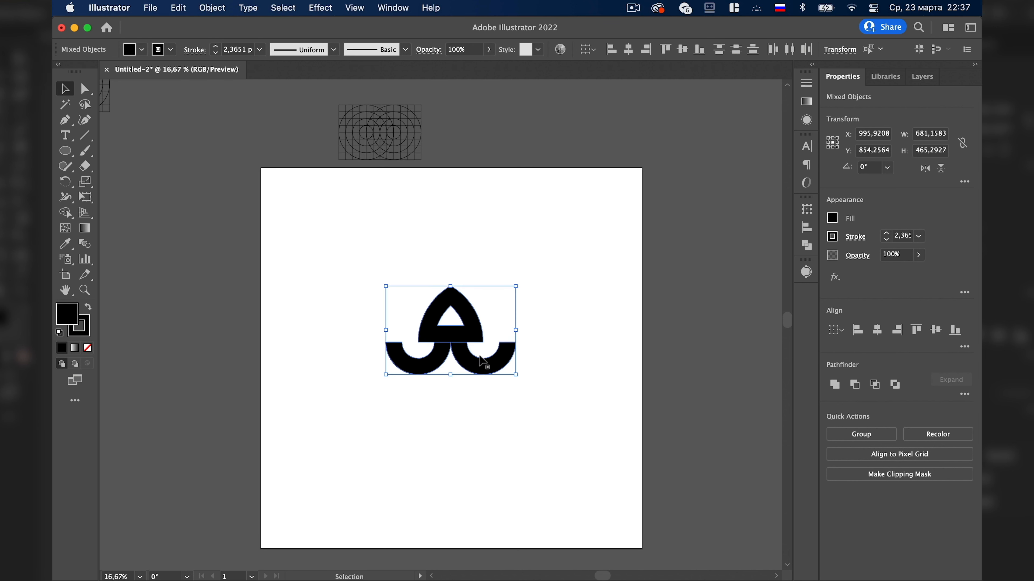
click(450, 391)
Add the text MEDUSA in Myriad Pro Regular, 12 pt, below the logo, and finish editing it.
scroll(451, 408, up, 1)
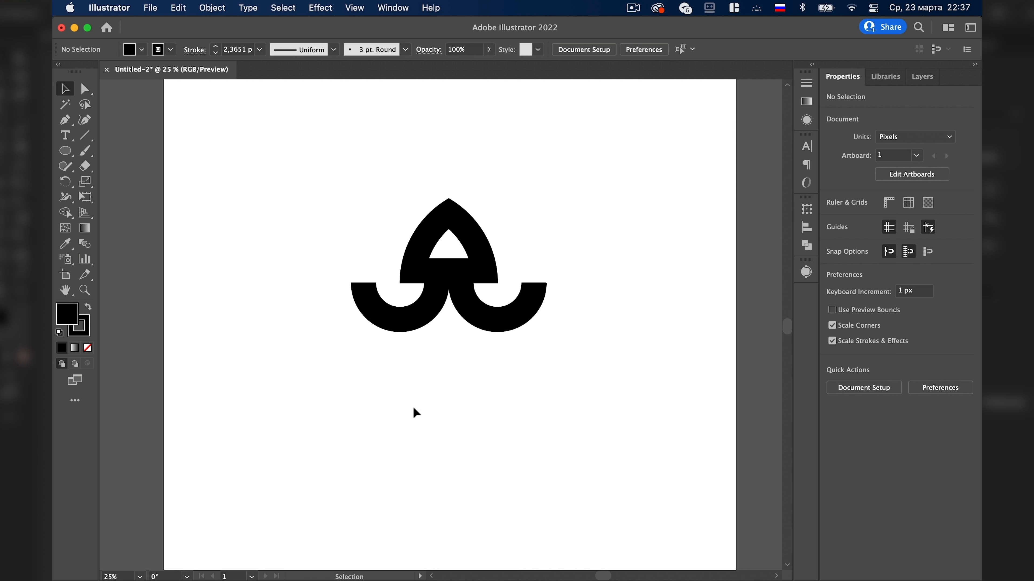
key(t)
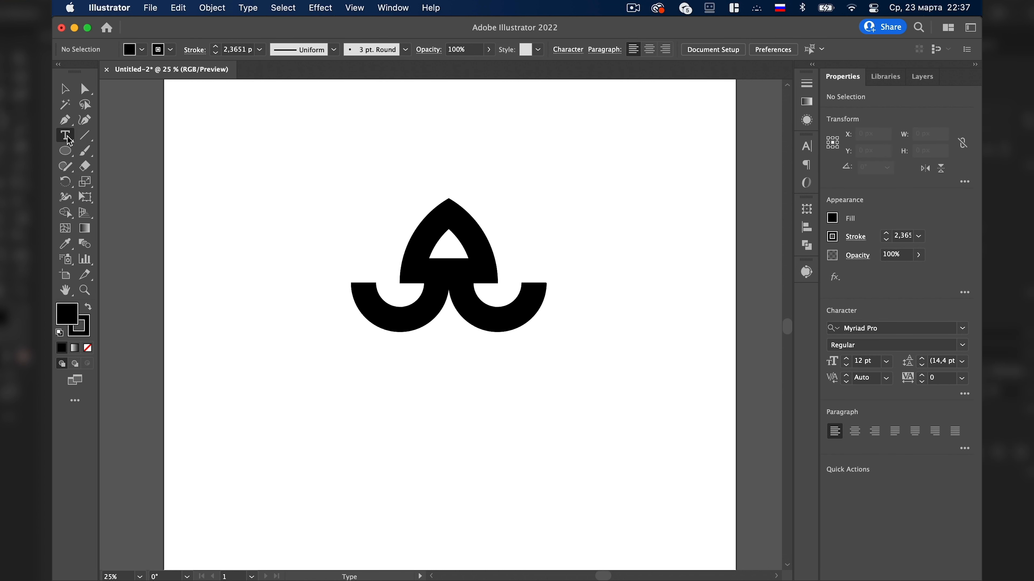
click(291, 419)
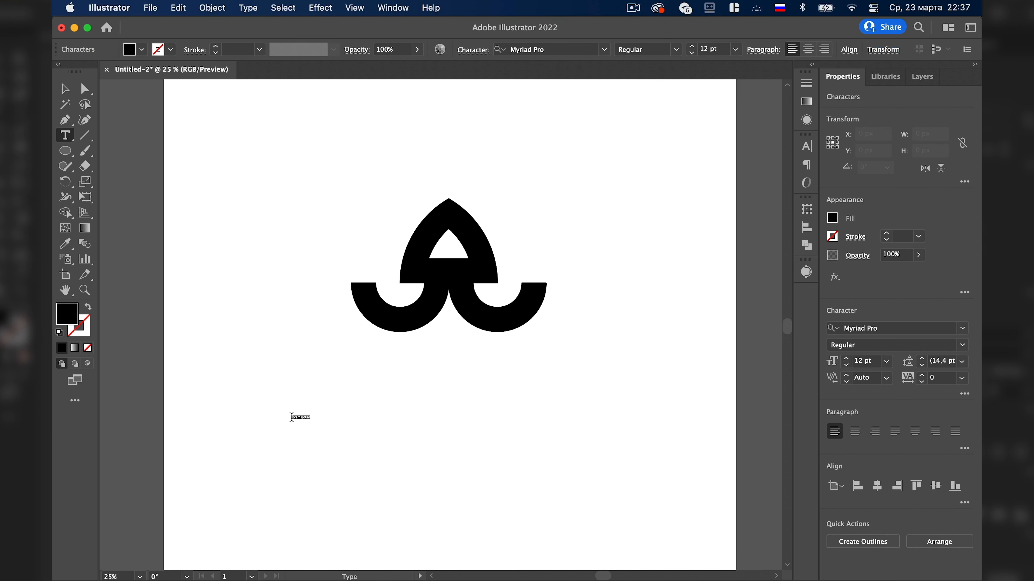
key(ctrl+space)
text(ME)
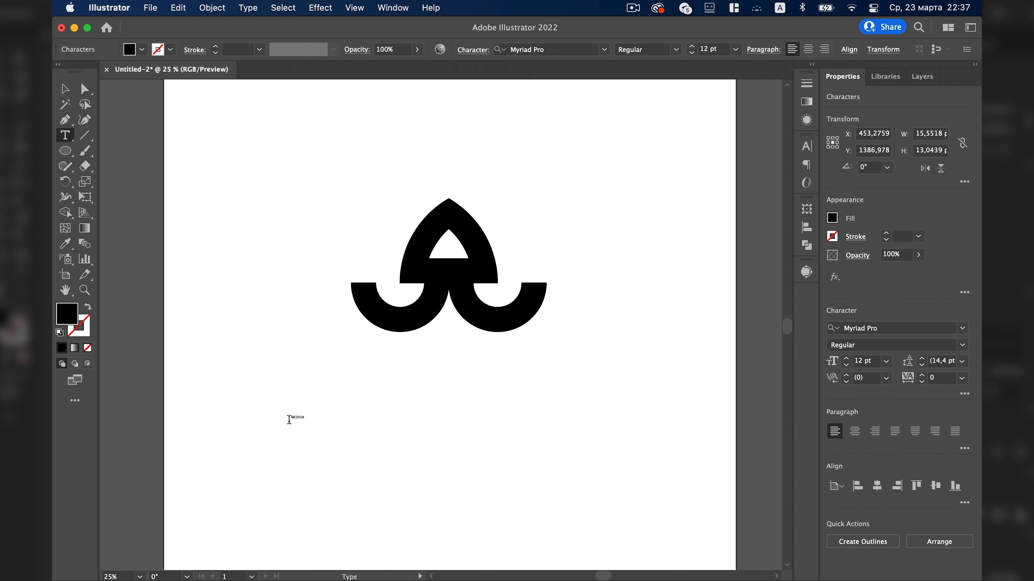
drag(291, 417, 316, 415)
key(Escape)
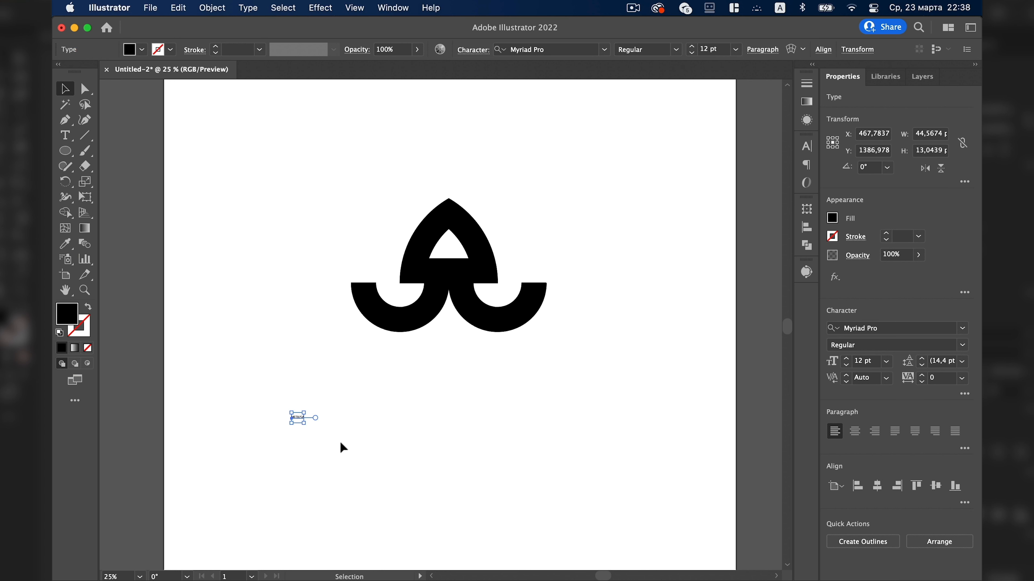
Enlarge the MEDUSA text to about 177.5 pt and place it directly beneath the logo.
drag(304, 424, 528, 566)
drag(330, 439, 499, 384)
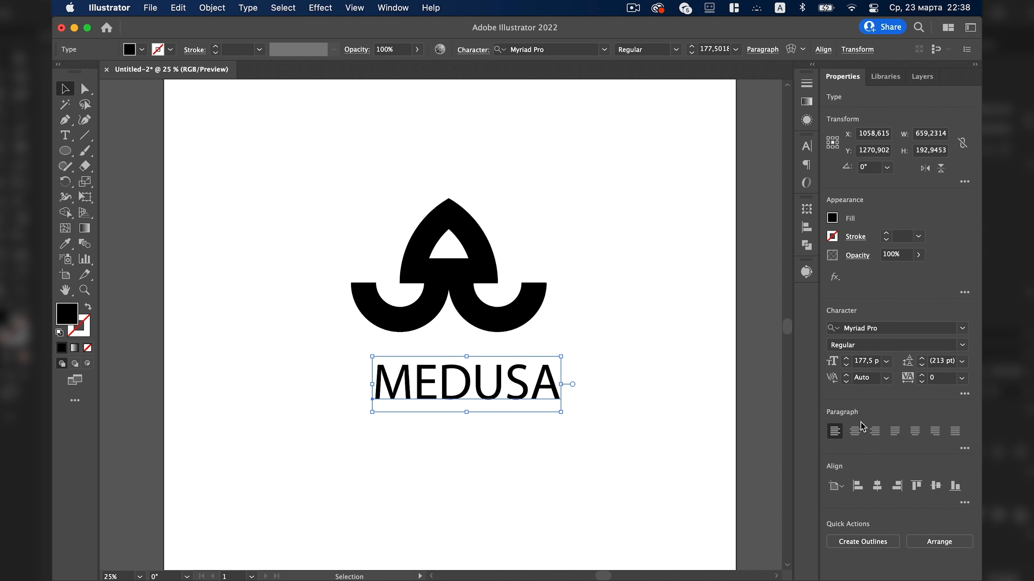
click(391, 8)
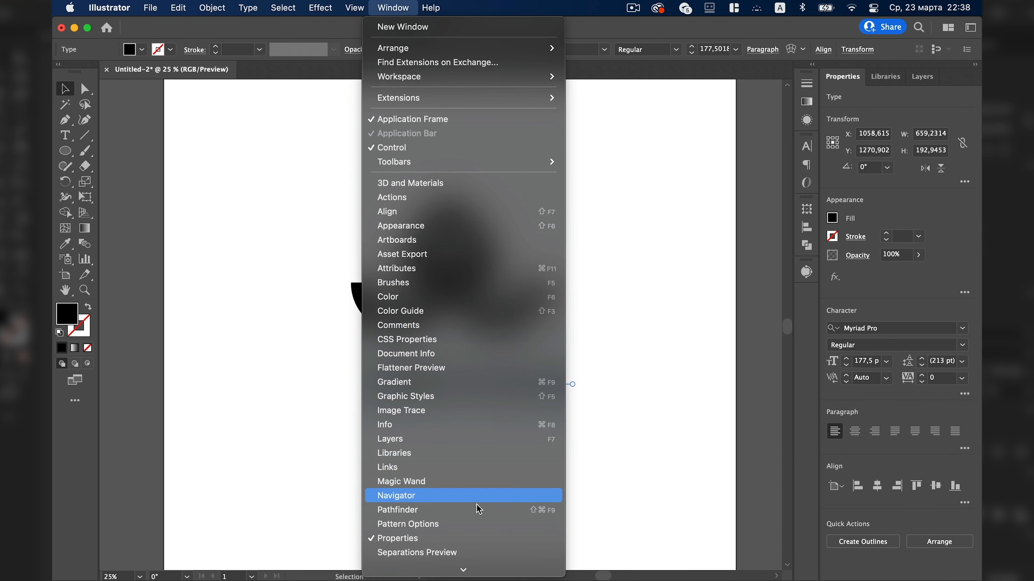
scroll(474, 556, down, 5)
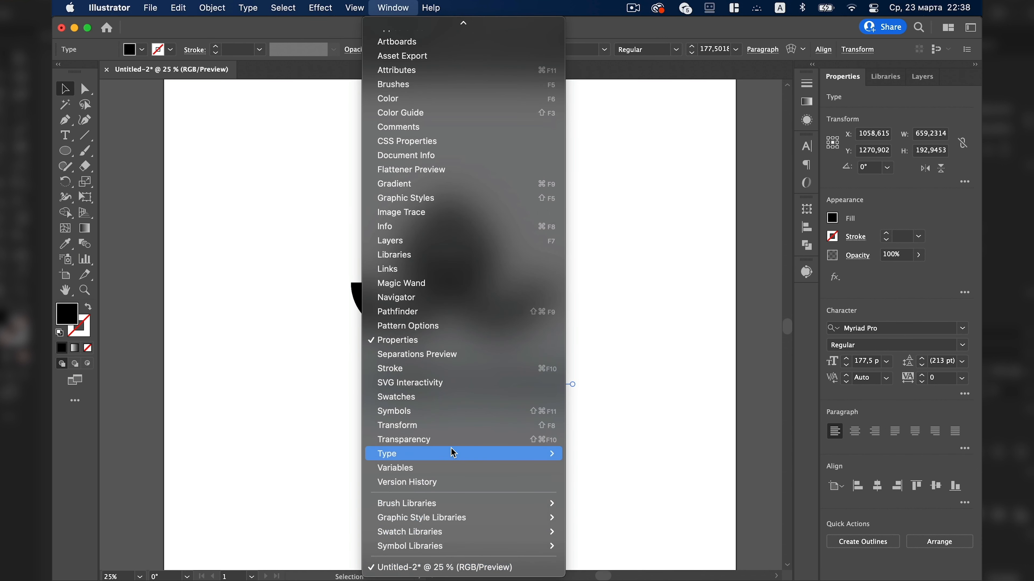
mouse_move(453, 452)
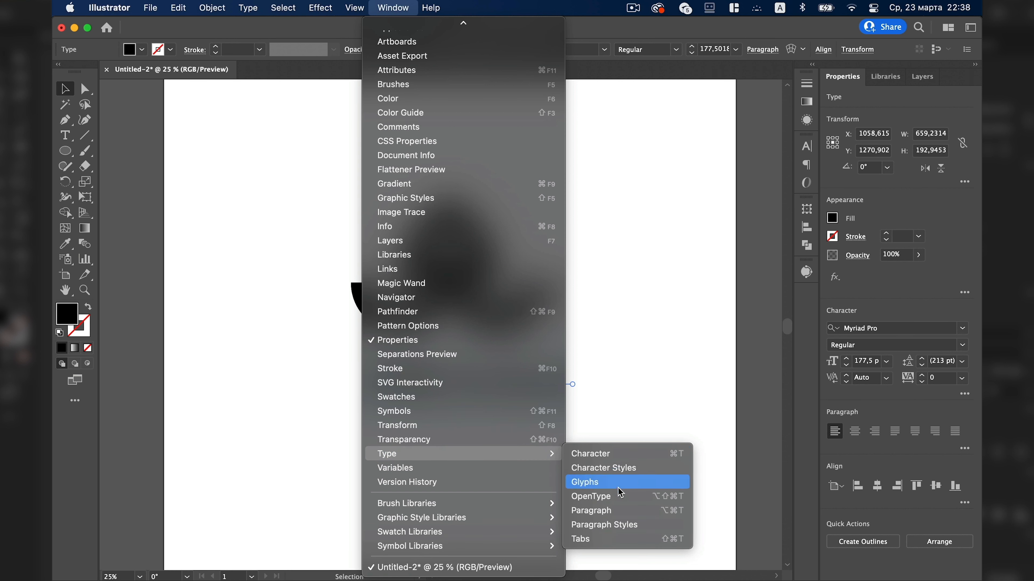
click(864, 398)
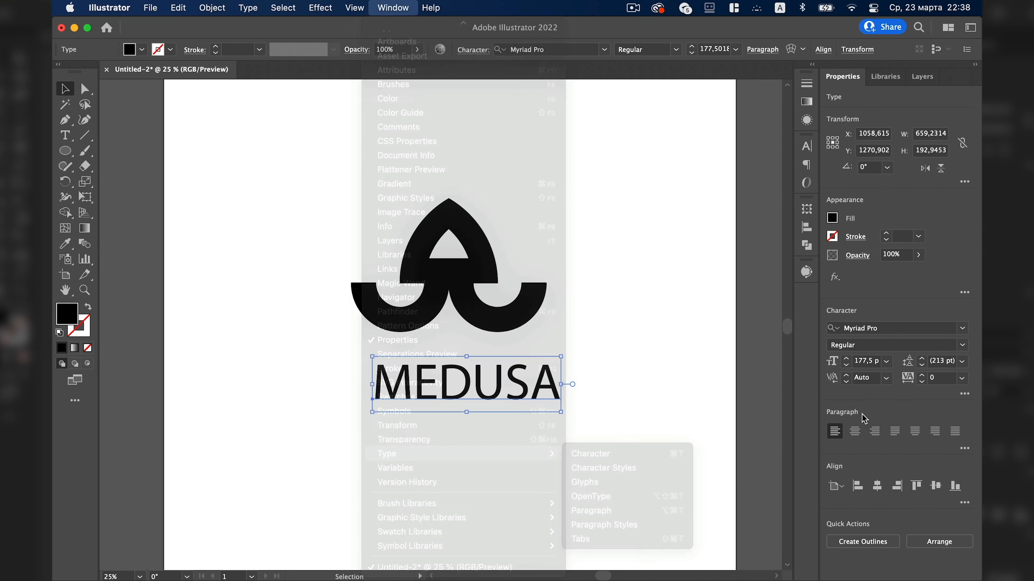
Set the MEDUSA text to centered paragraph alignment and center it horizontally below the logo, with the logo's upper arch shape as key object.
click(861, 435)
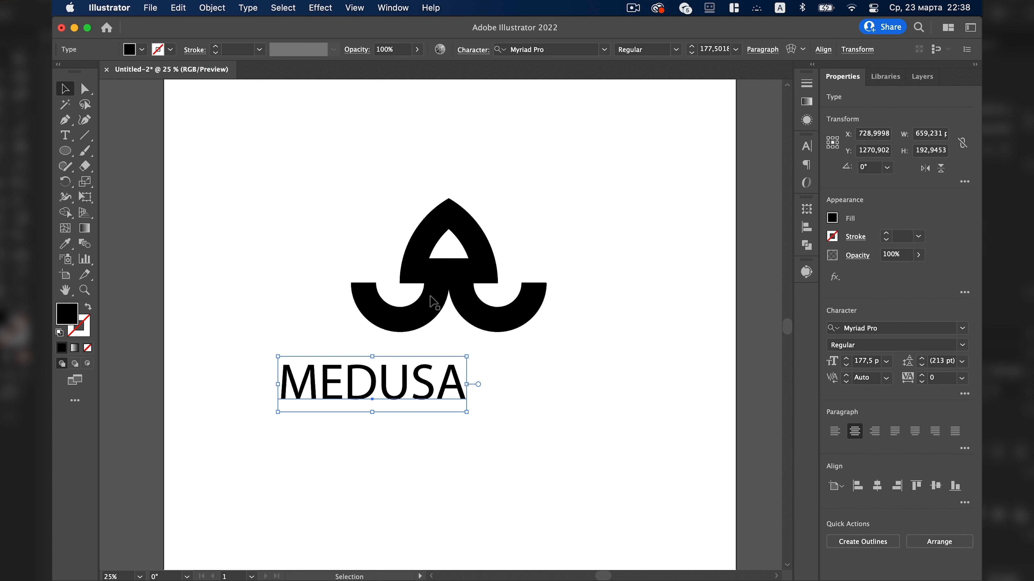
drag(391, 384, 442, 396)
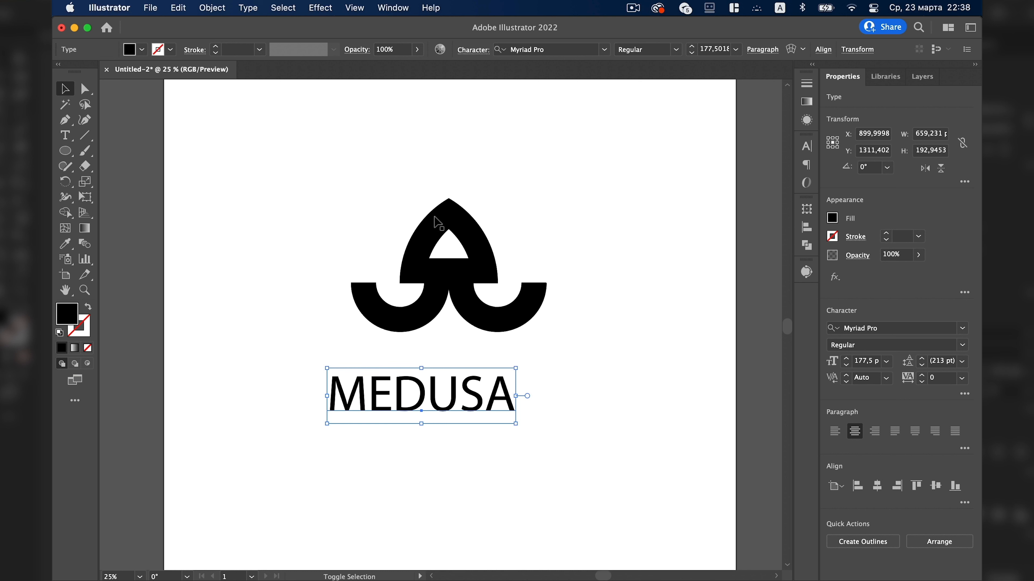
shift+click(455, 223)
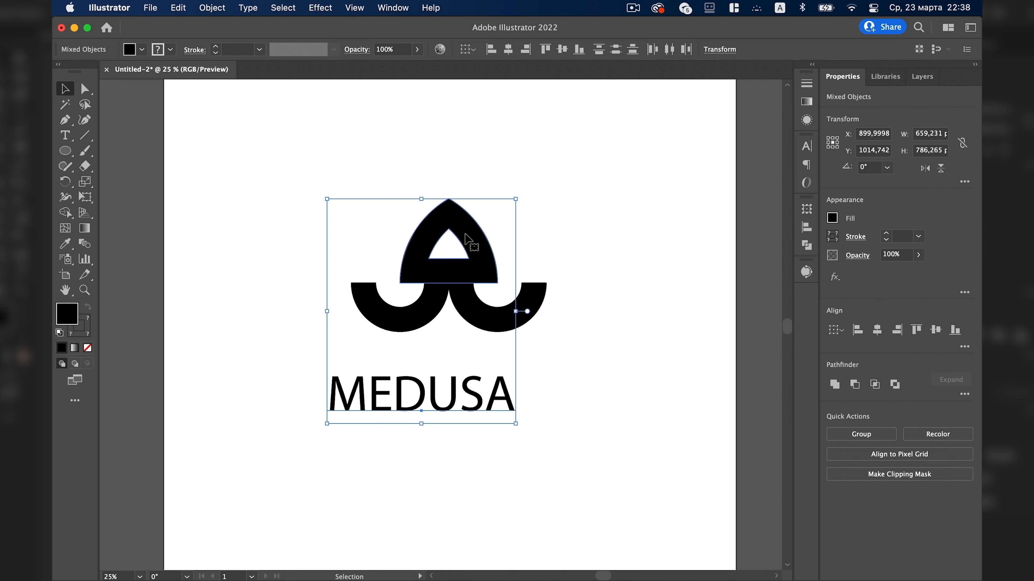
click(466, 236)
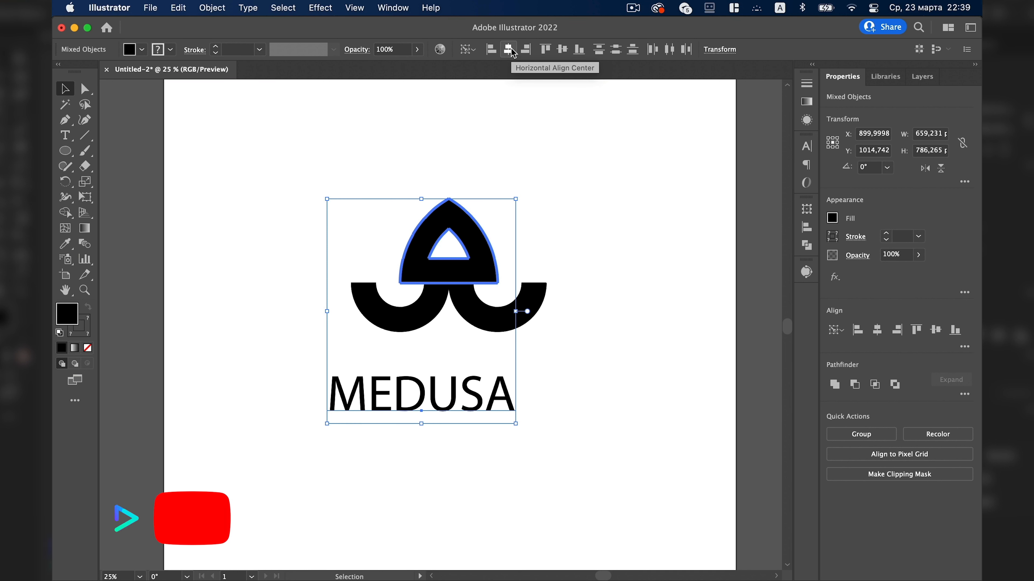
click(877, 330)
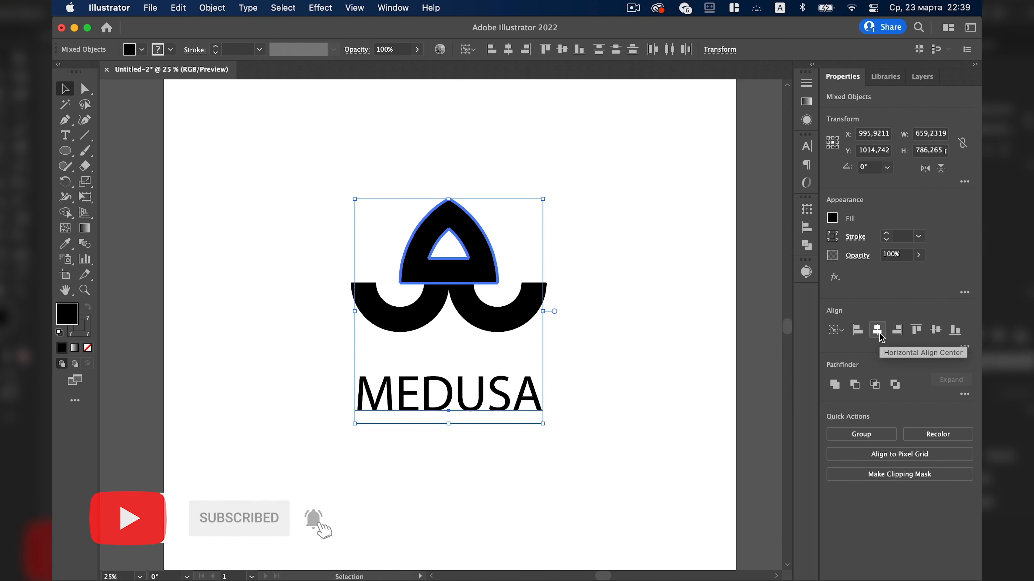
click(578, 429)
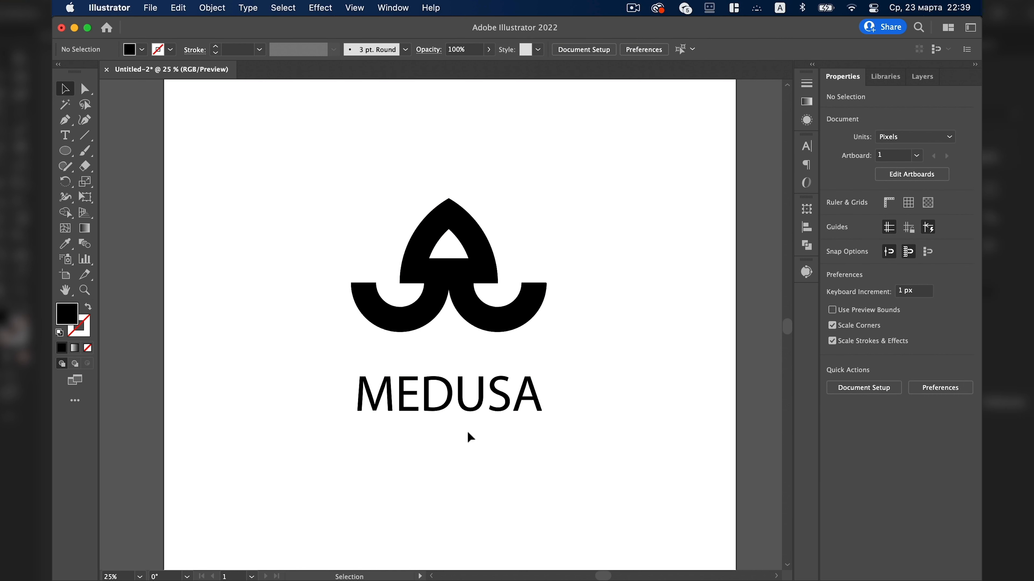
Change the font of the MEDUSA text to Montserrat Black.
click(437, 401)
click(875, 328)
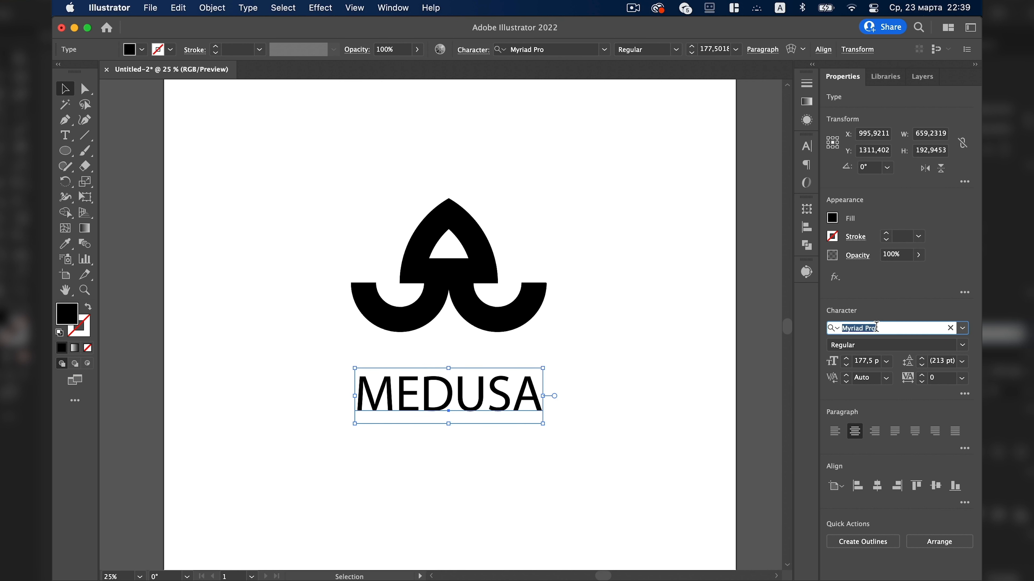
text(montserr)
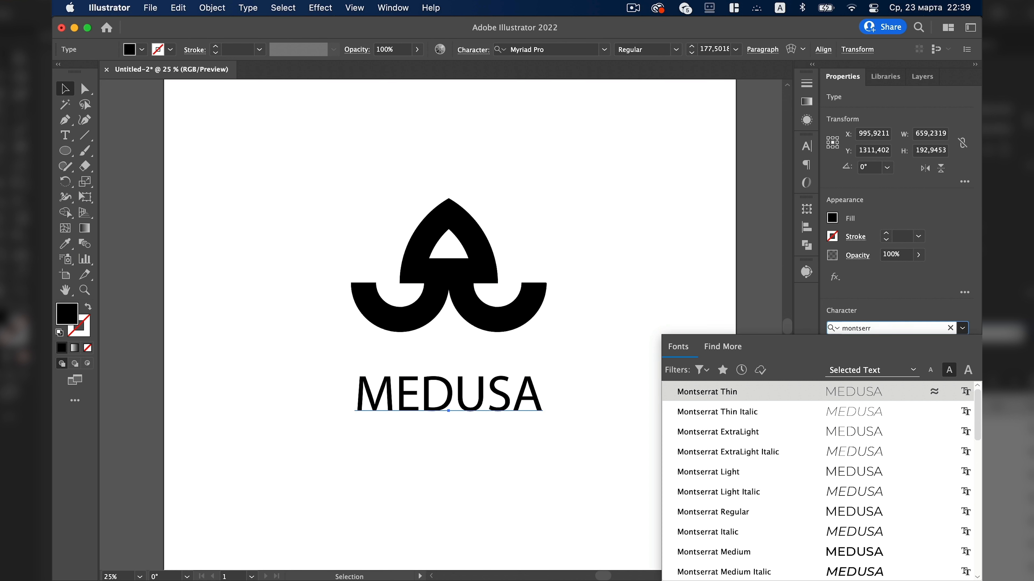
scroll(791, 489, down, 5)
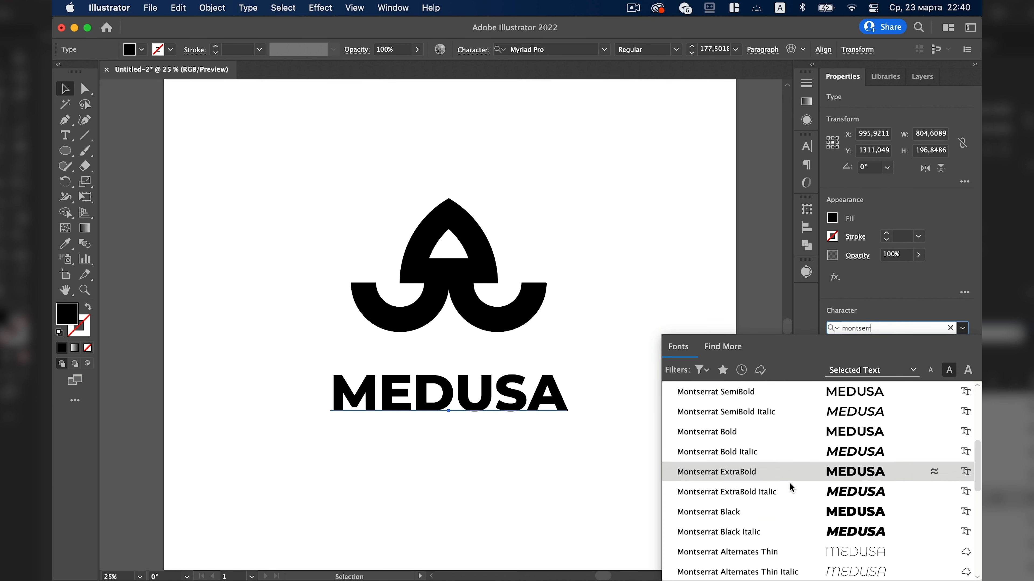
click(788, 519)
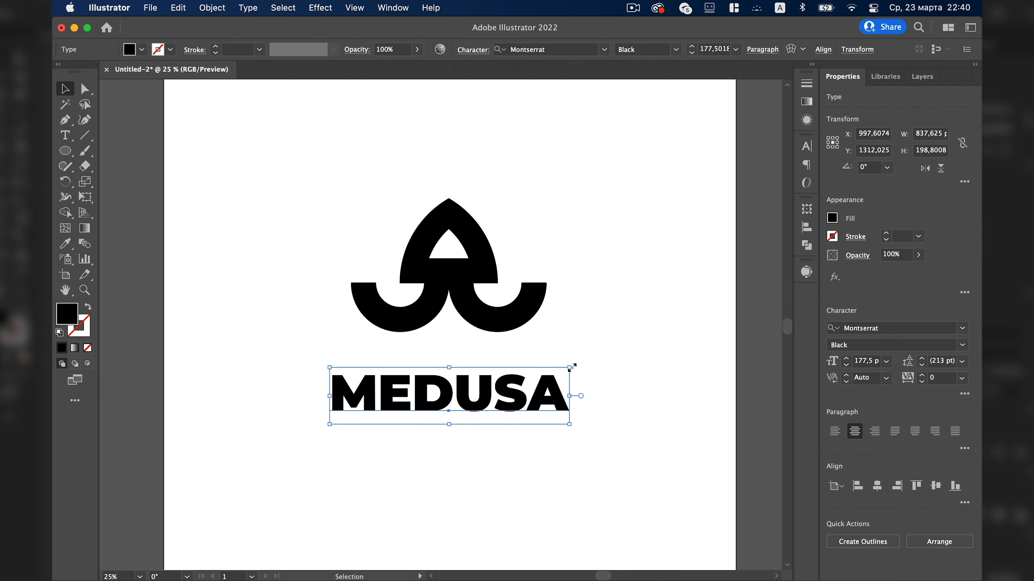
Enlarge the MEDUSA text well beyond the logo's width, and scale logo and text together from the center to about 1074 px wide.
drag(569, 371, 676, 312)
click(387, 259)
drag(204, 160, 699, 464)
drag(661, 323, 603, 323)
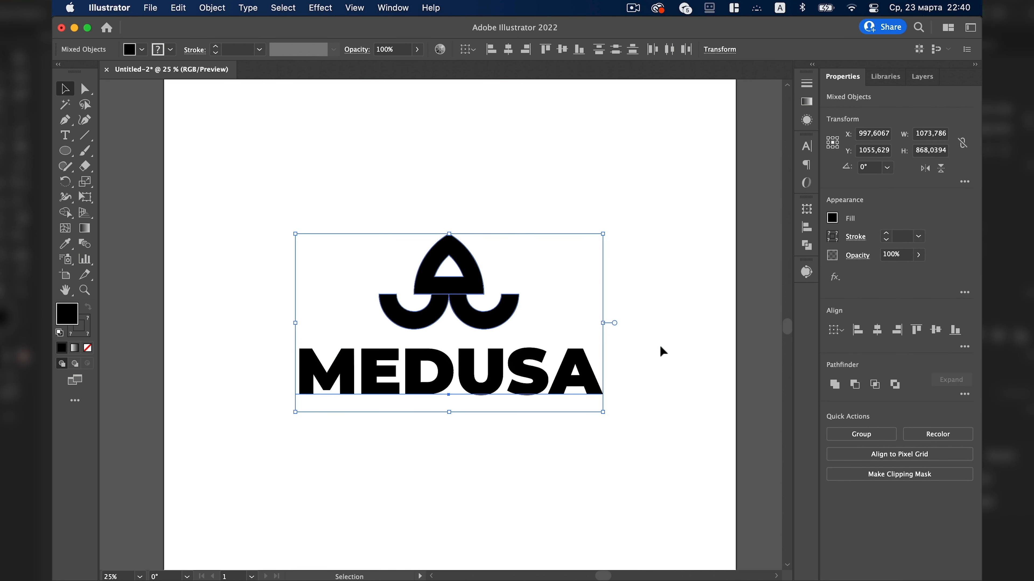
click(660, 348)
scroll(527, 351, down, 1)
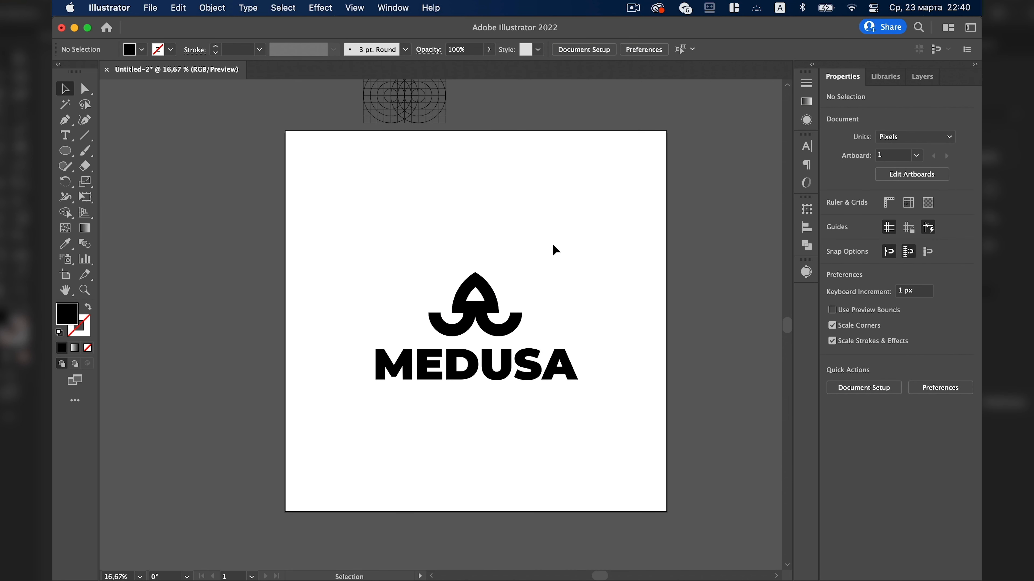
Draw a 2000 × 2000 px rectangle covering the whole artboard and fill it with dark gray #161616.
key(m)
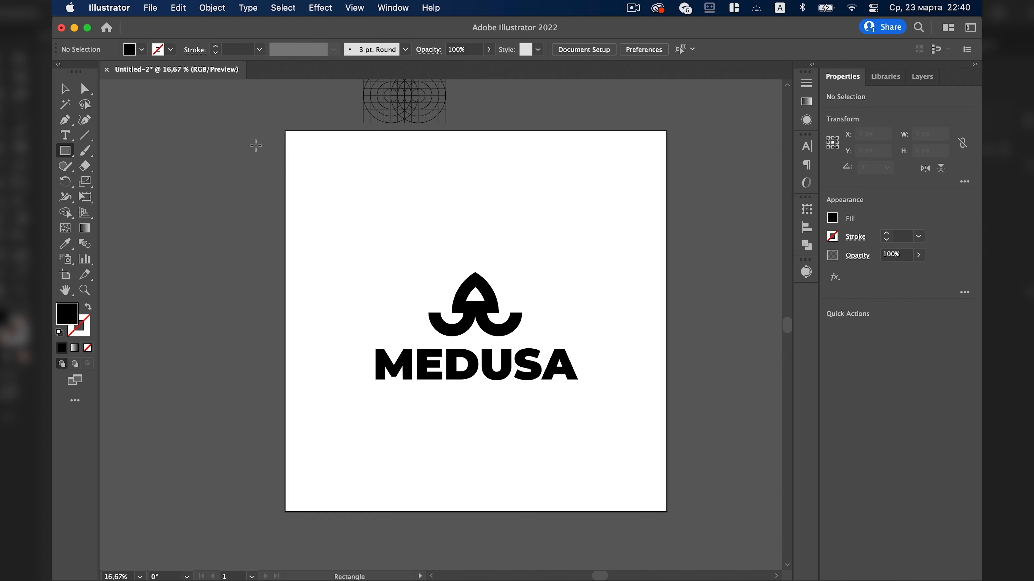
drag(286, 130, 667, 512)
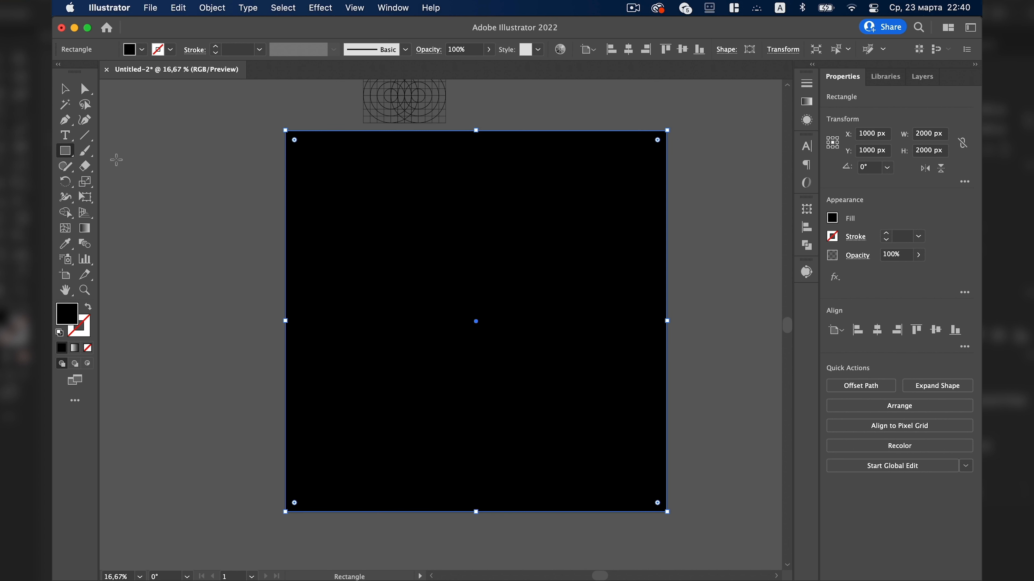
double_click(67, 314)
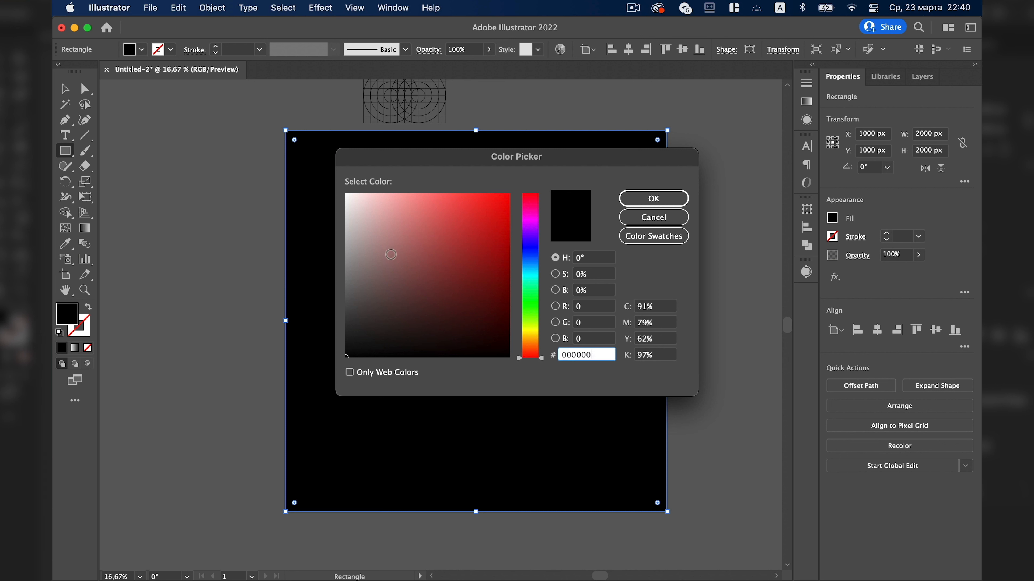
mouse_move(358, 334)
mouse_down()
mouse_move(350, 348)
mouse_move(333, 342)
mouse_up()
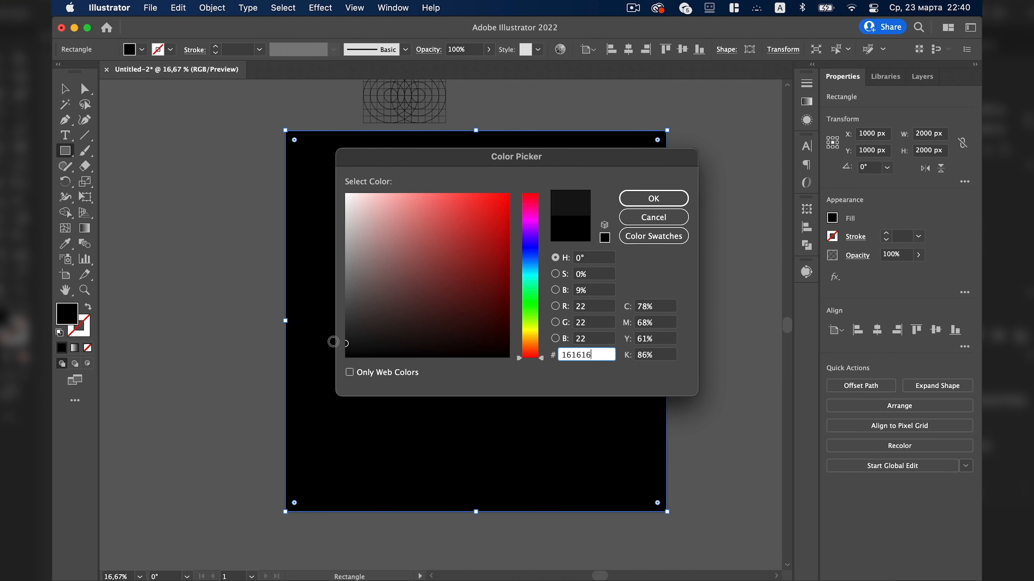
click(652, 199)
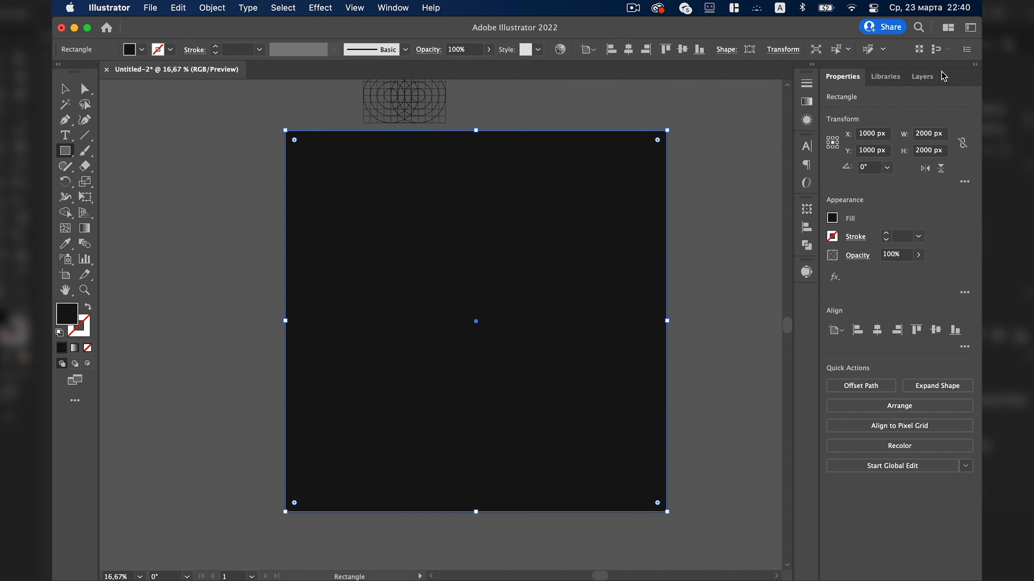
Expand the contents of Layer 1 and move the dark rectangle beneath the logo shapes and MEDUSA text in the stacking order.
click(923, 76)
click(864, 98)
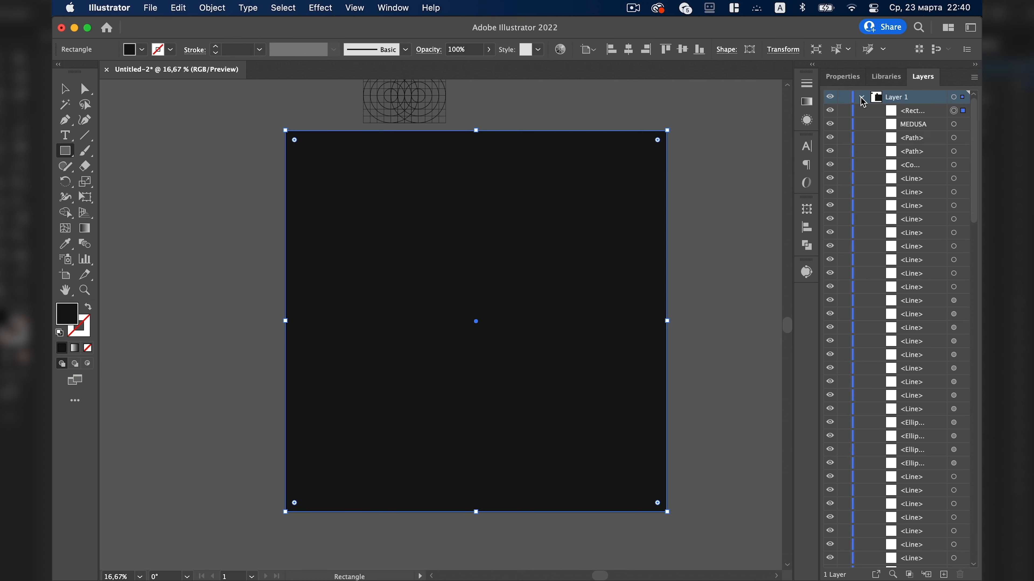
scroll(891, 326, down, 5)
scroll(893, 347, down, 3)
drag(891, 325, 889, 206)
scroll(891, 228, up, 10)
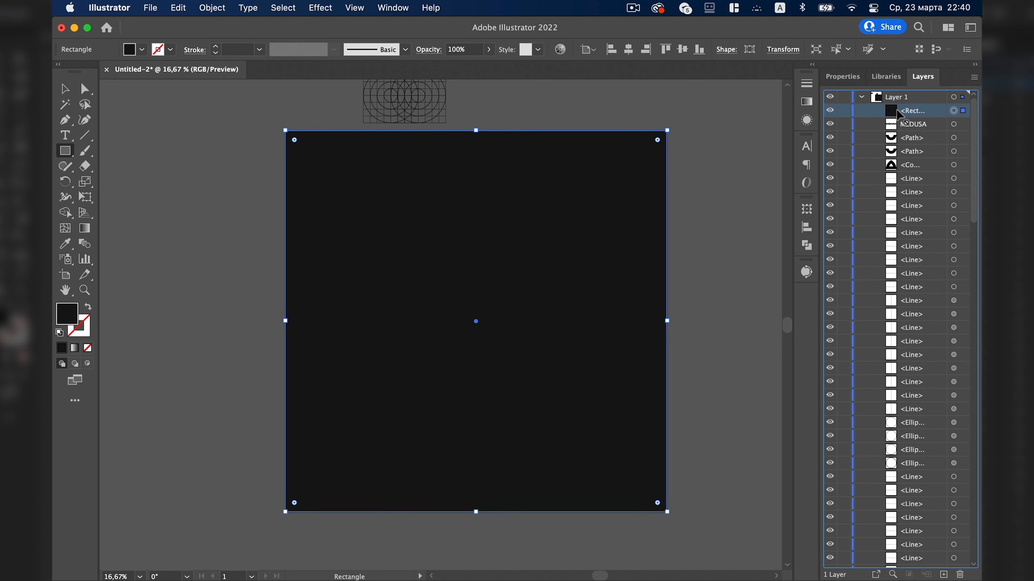